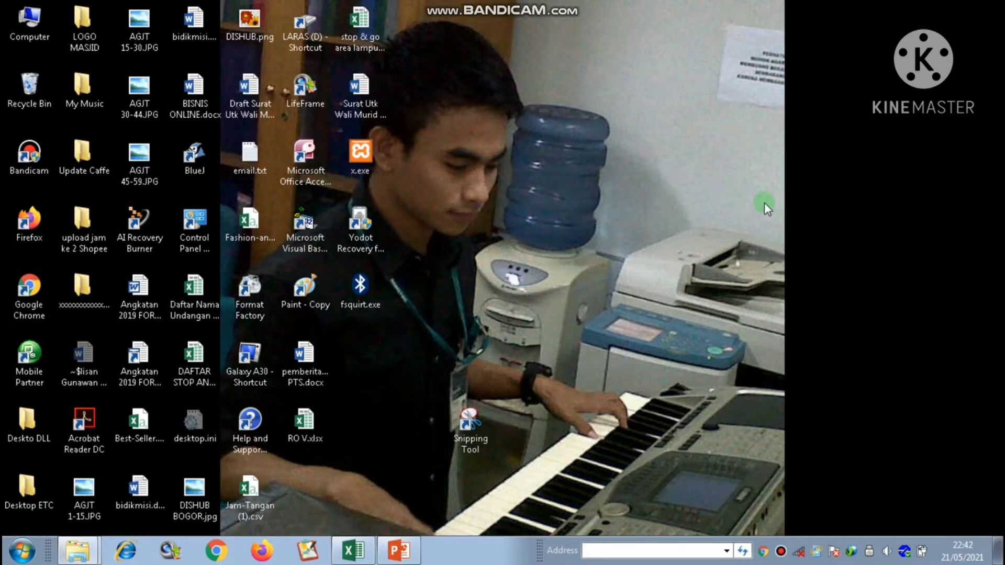
Leave the desktop and bring the Book1 Excel workbook with the numbers 10–100 forward
{"action": "key", "text": "alt+Tab"}
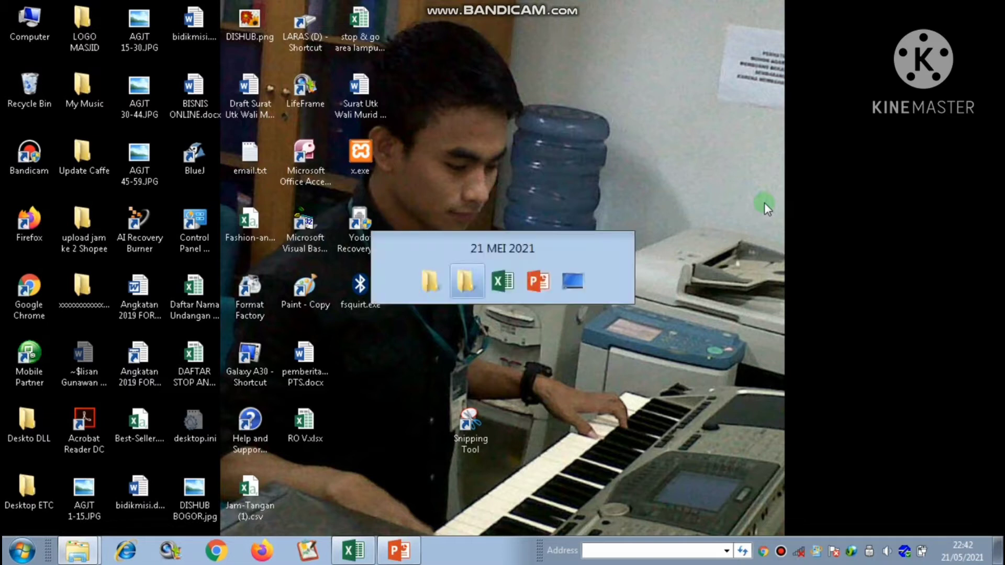
{"action": "key", "text": "alt+Tab"}
{"action": "key", "text": "alt+Tab"}
{"action": "key", "text": "alt+Tab"}
{"action": "key", "text": "alt+Tab"}
{"action": "key", "text": "alt+Tab"}
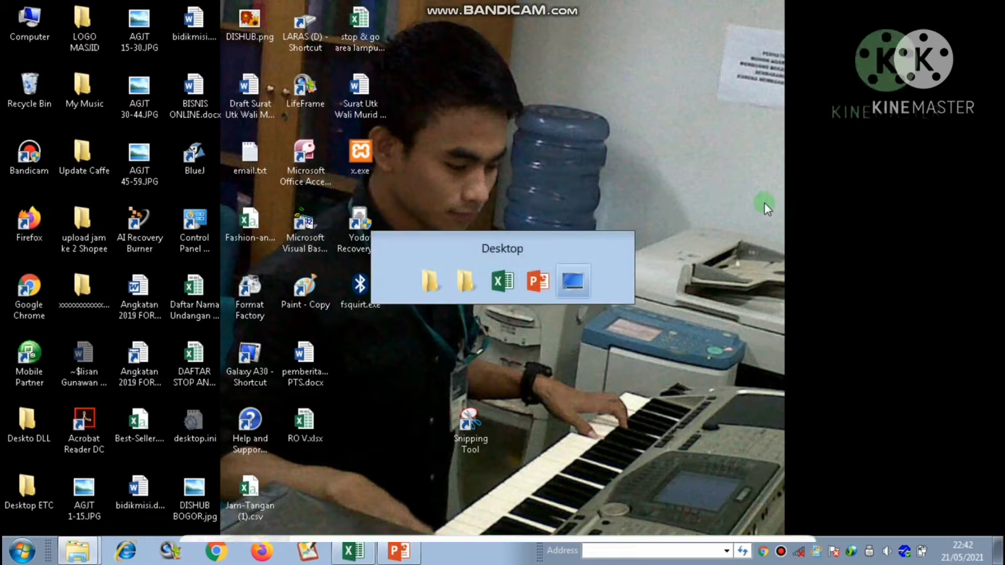
{"action": "key", "text": "alt+Tab"}
{"action": "key", "text": "alt+Tab"}
{"action": "key", "text": "alt+Tab"}
{"action": "key", "text": "alt+Tab"}
{"action": "key", "text": "alt+Tab"}
{"action": "key", "text": "alt+Tab"}
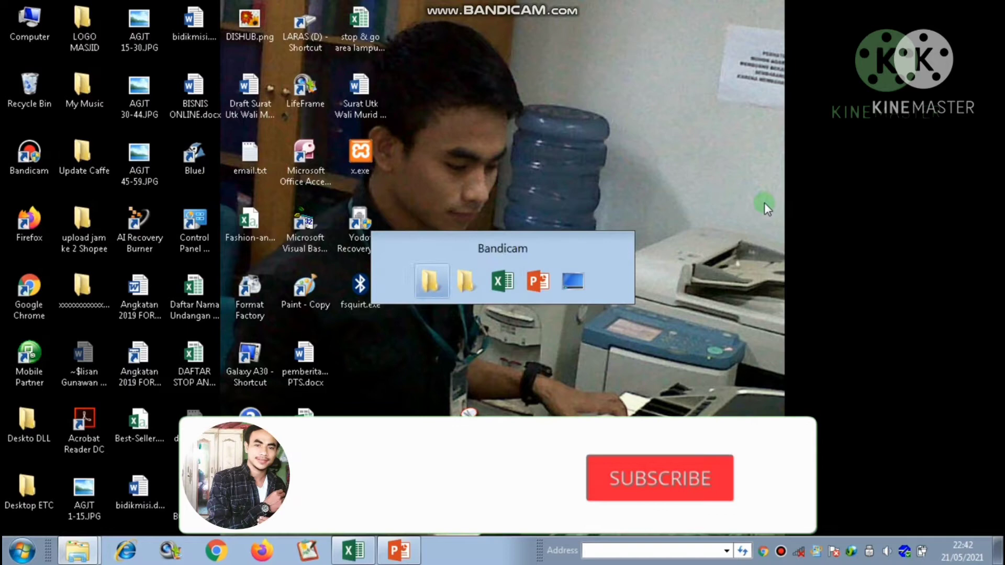
{"action": "key", "text": "alt+Tab"}
{"action": "key", "text": "alt+Tab"}
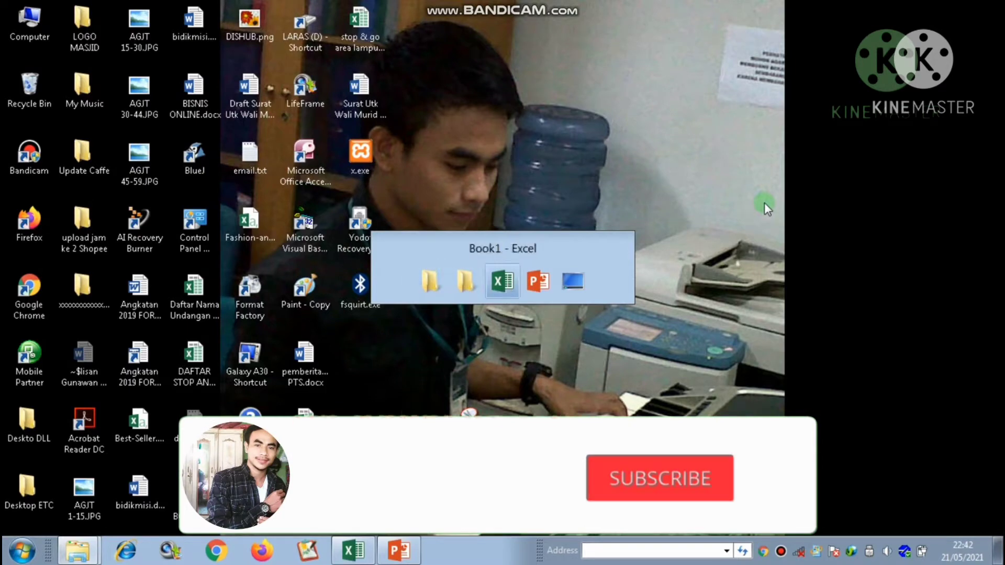
{"action": "key", "text": "alt+Tab"}
{"action": "key", "text": "alt+Tab"}
{"action": "key", "text": "alt+Tab"}
{"action": "key", "text": "alt+Tab"}
{"action": "key", "text": "alt+Tab"}
{"action": "key", "text": "alt+Tab"}
{"action": "key", "text": "alt+Tab"}
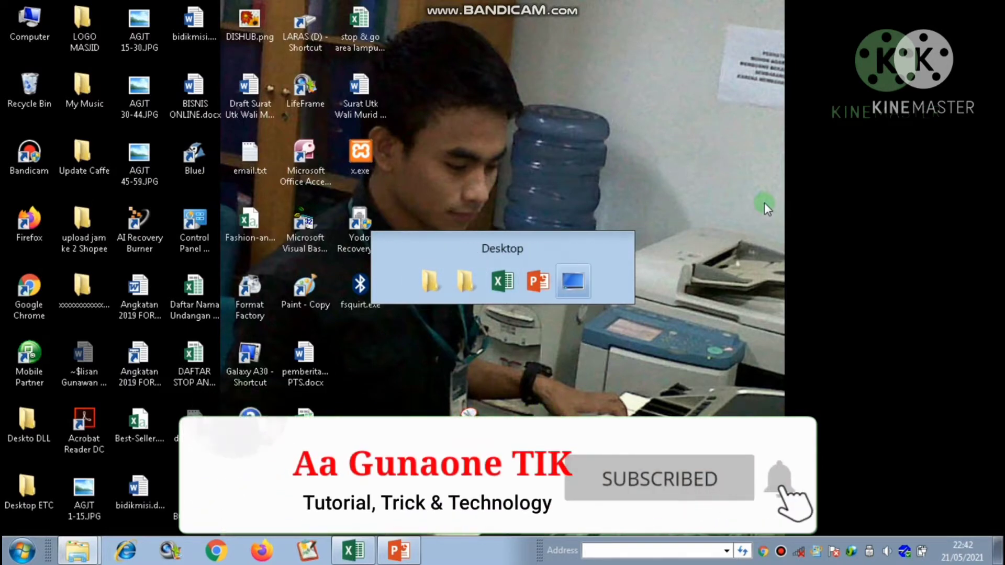
{"action": "key", "text": "alt+Tab"}
{"action": "key", "text": "alt+Tab"}
{"action": "key", "text": "Escape"}
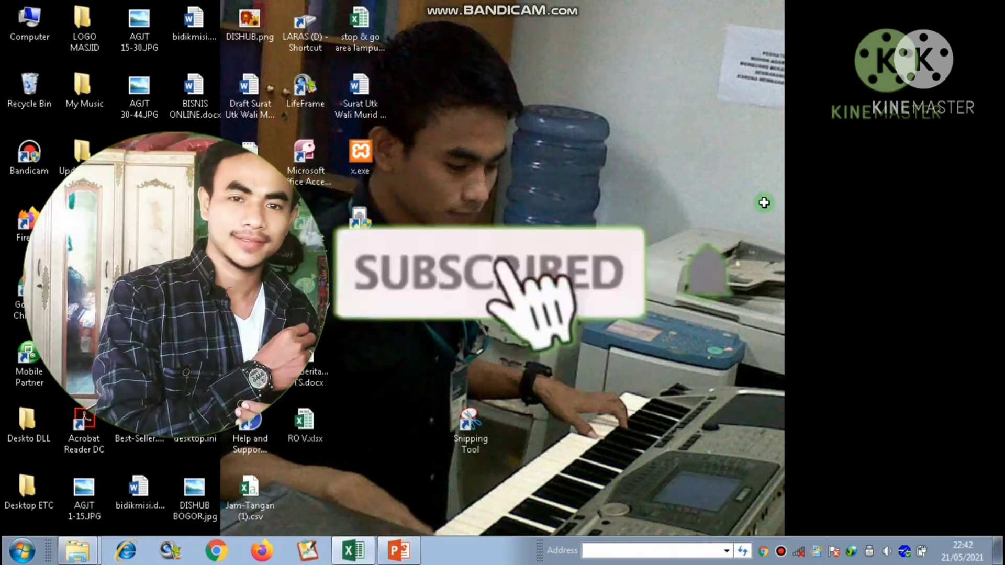
{"action": "key", "text": "alt+Tab"}
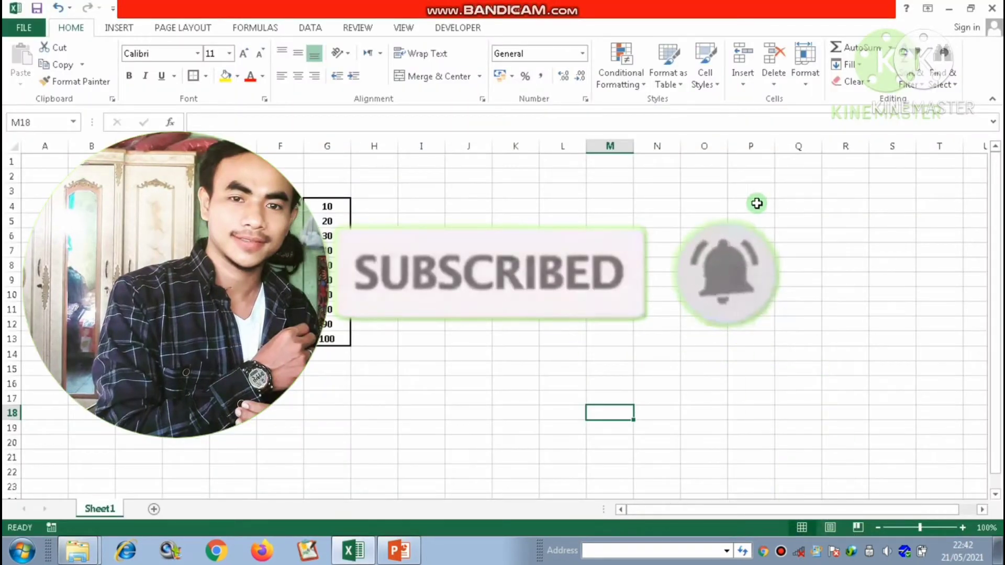
Select the numbers in G4:G13, then zoom the sheet in to 130%
{"action": "left_click", "coordinate": [432, 357]}
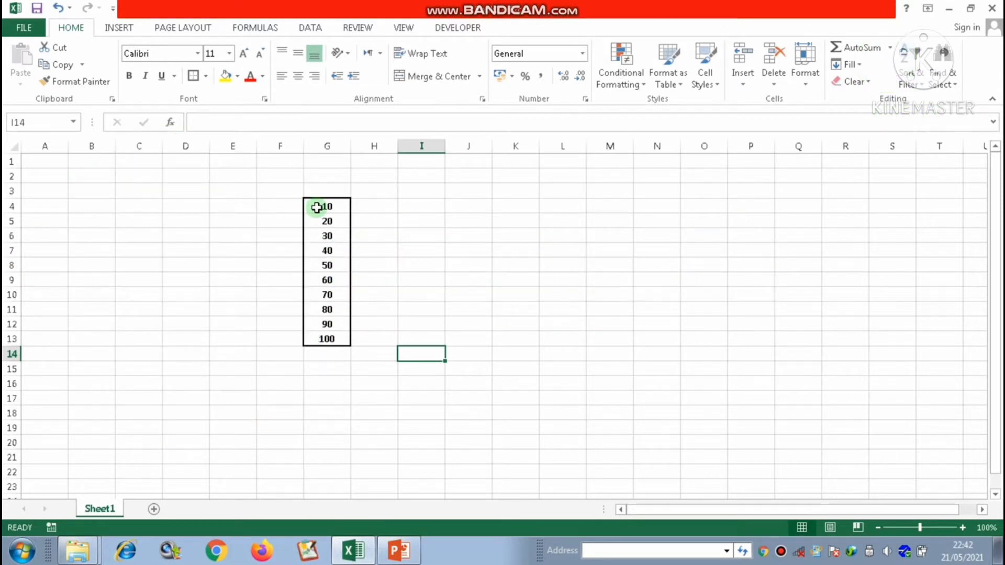
{"action": "left_click", "coordinate": [320, 208]}
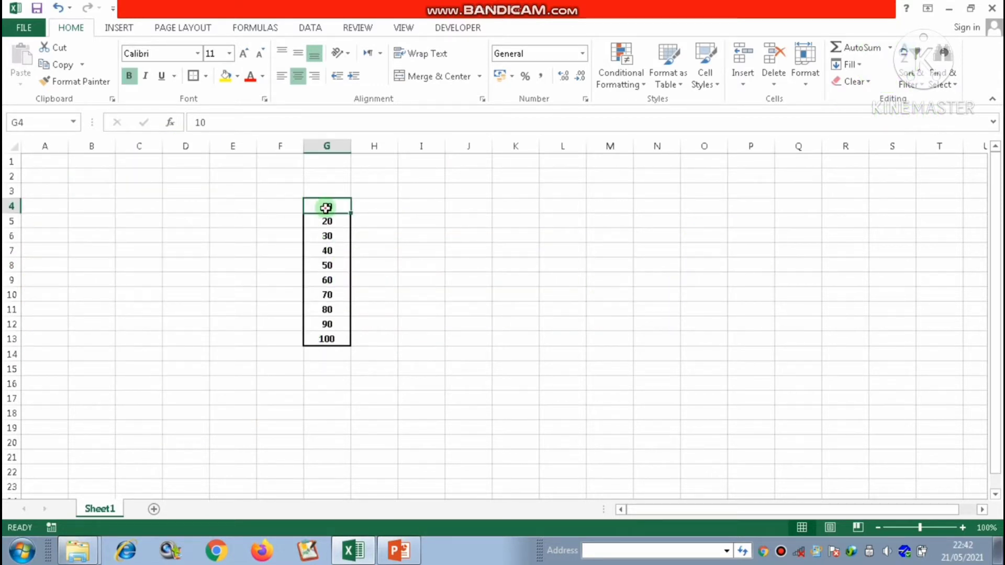
{"action": "left_click_drag", "start_coordinate": [325, 208], "coordinate": [327, 338]}
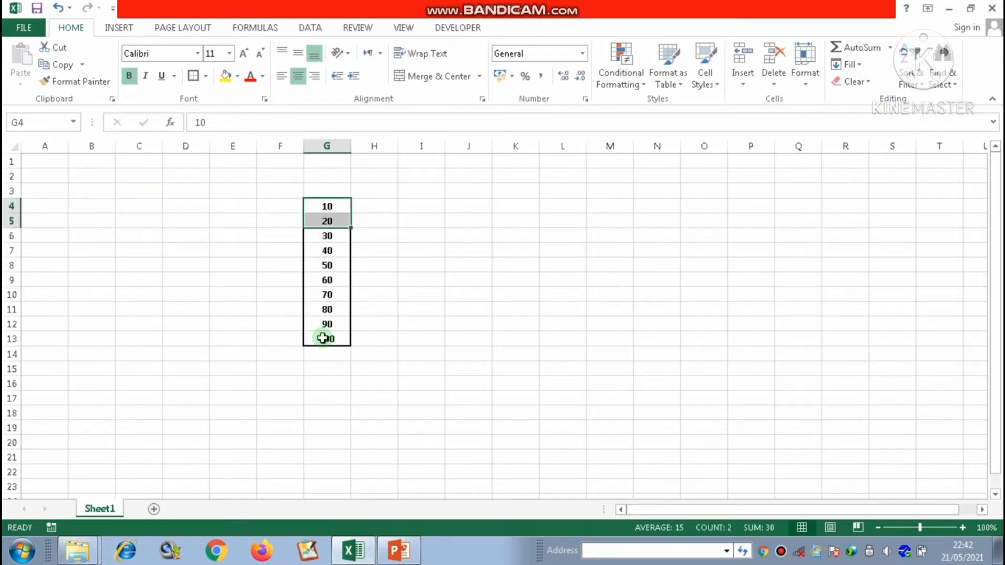
{"action": "left_click", "coordinate": [377, 330]}
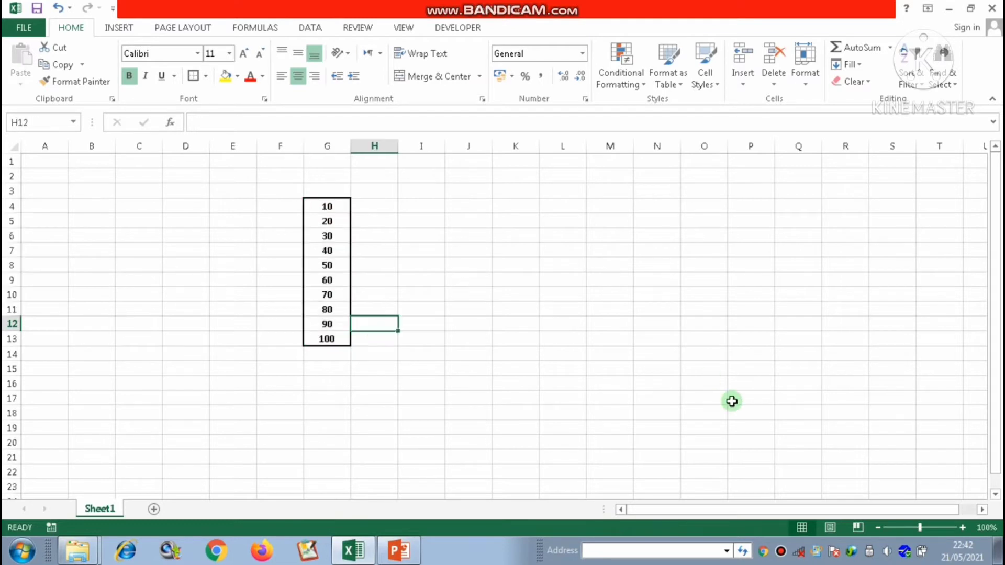
{"action": "left_click", "coordinate": [963, 528]}
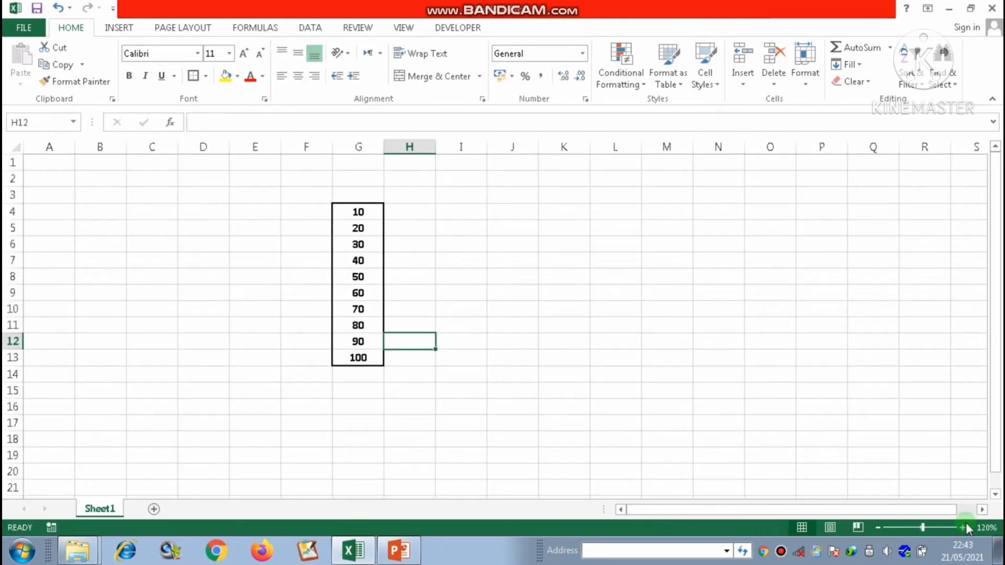
{"action": "left_click", "coordinate": [964, 528]}
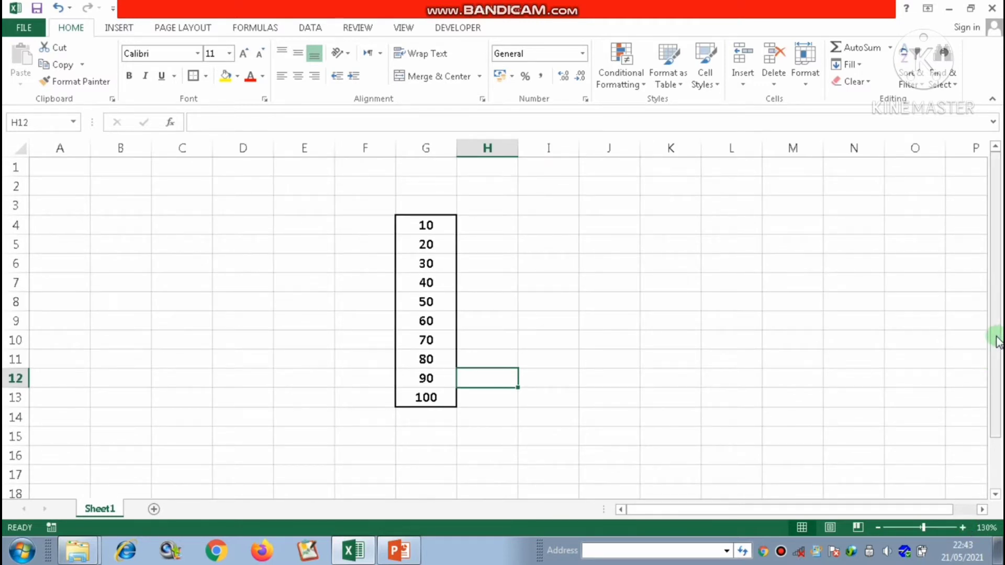
{"action": "left_click", "coordinate": [600, 335]}
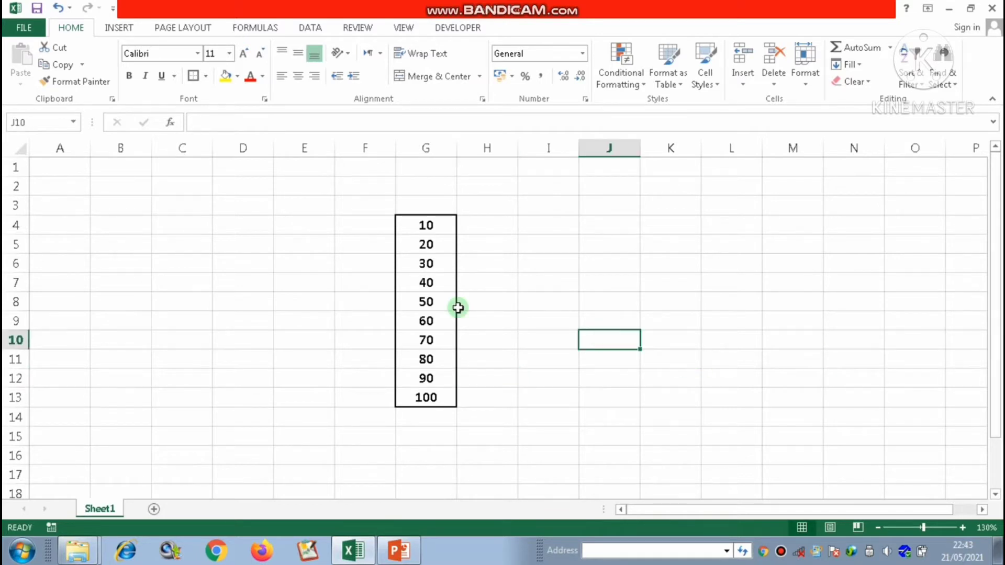
{"action": "left_click", "coordinate": [245, 294]}
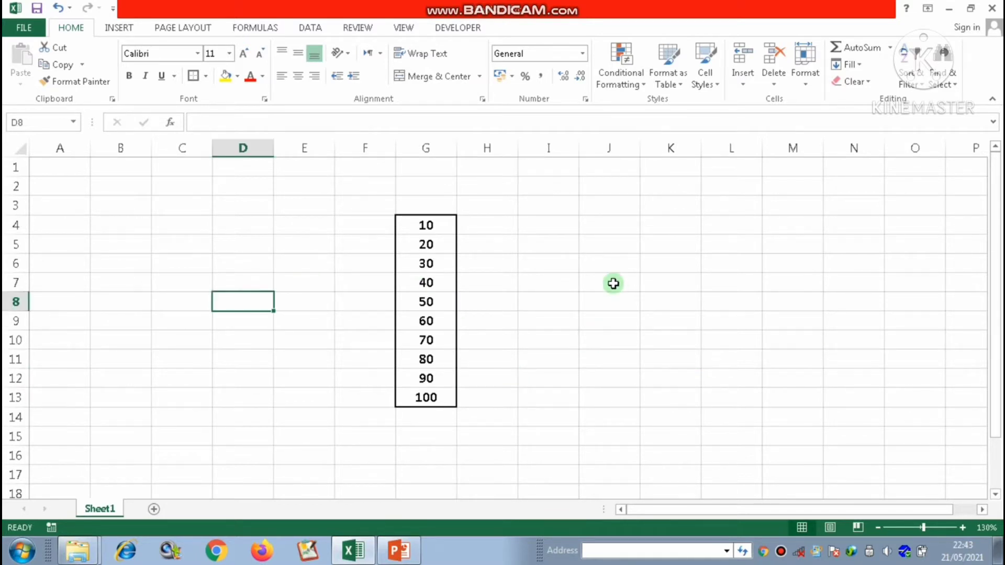
{"action": "left_click", "coordinate": [613, 283]}
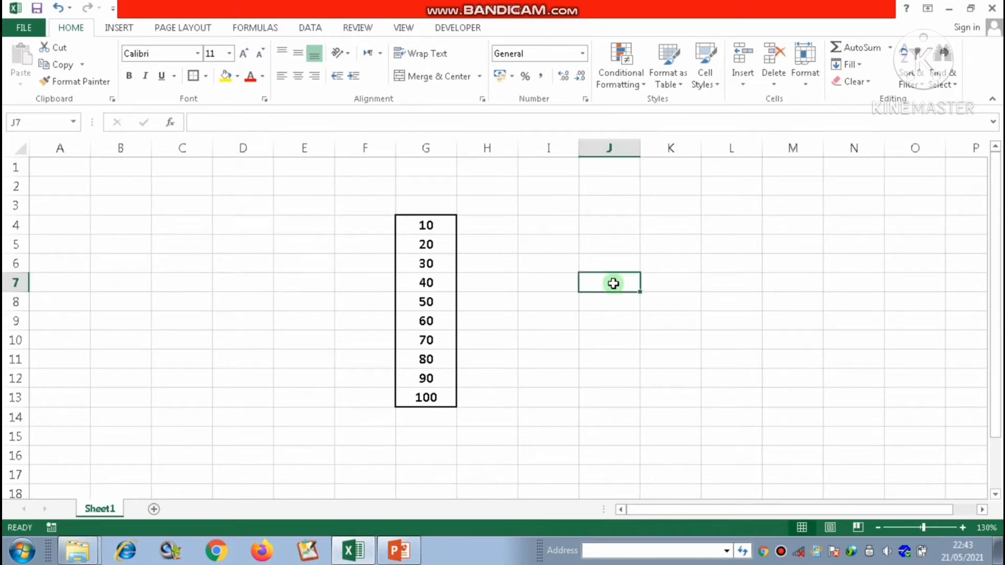
{"action": "left_click", "coordinate": [555, 318]}
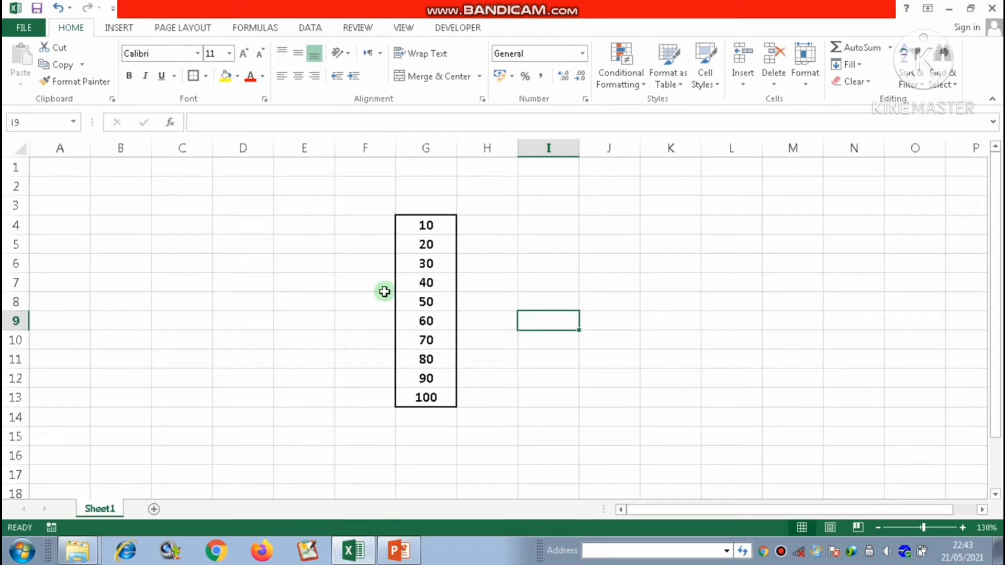
{"action": "left_click", "coordinate": [204, 298]}
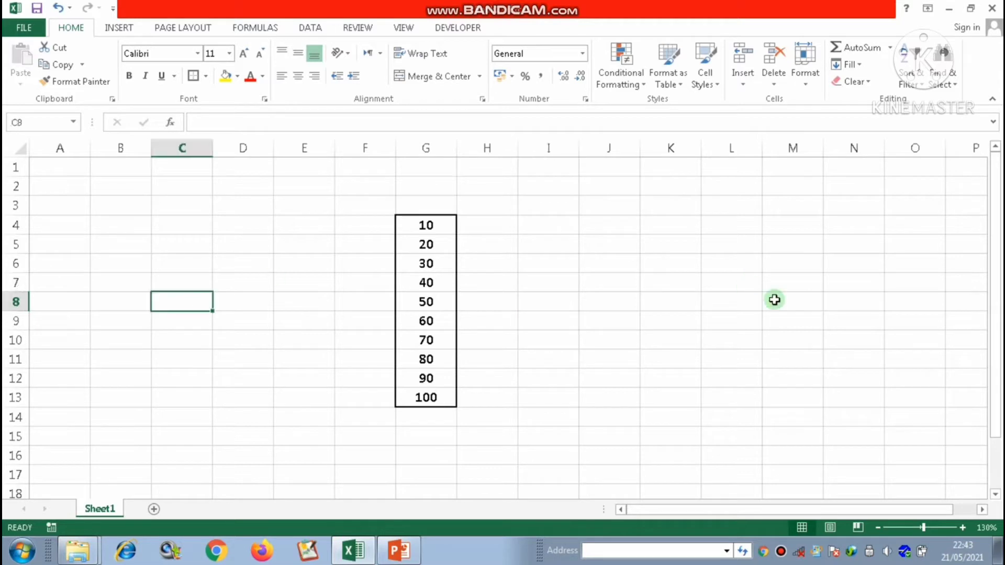
{"action": "left_click", "coordinate": [428, 358]}
{"action": "left_click", "coordinate": [624, 267]}
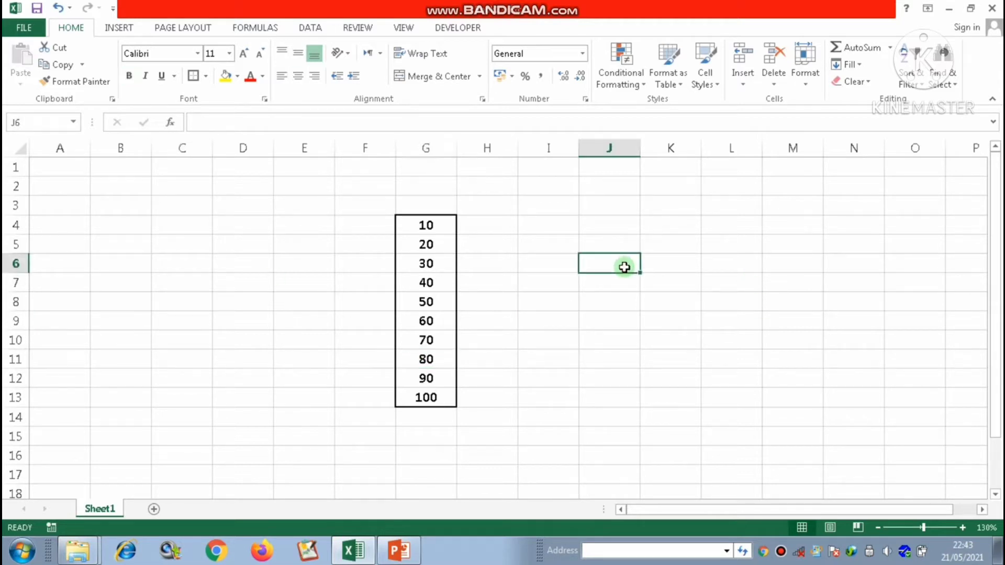
{"action": "left_click", "coordinate": [554, 225]}
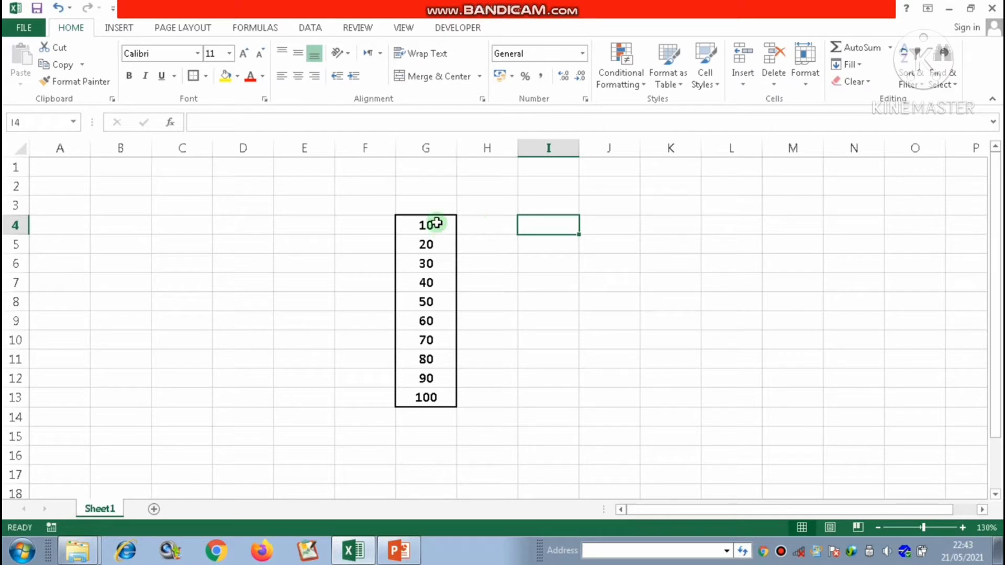
Set the numbers in G4:G13 to font size 48, after first trying 20, then select G4
{"action": "left_click_drag", "start_coordinate": [437, 223], "coordinate": [426, 398]}
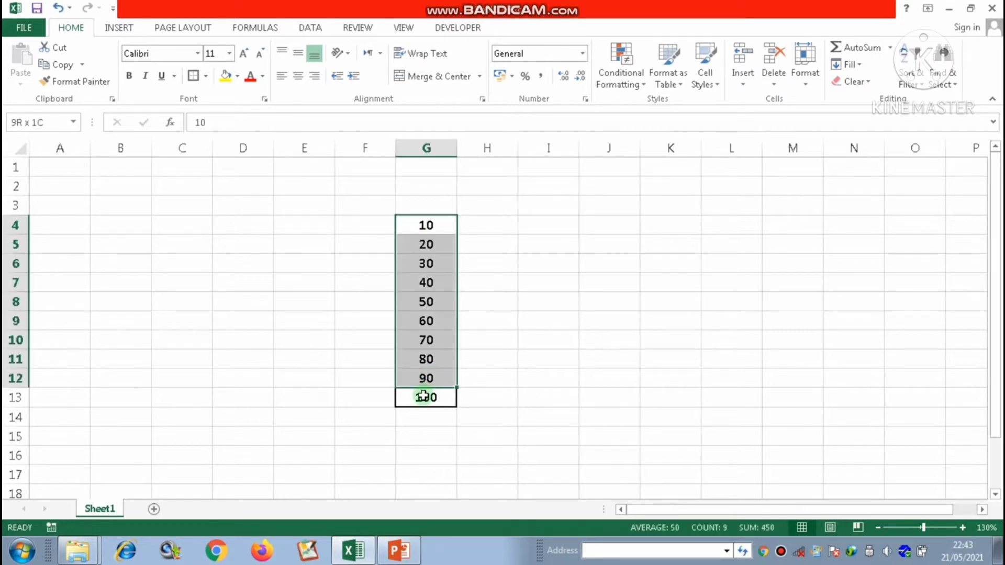
{"action": "left_click", "coordinate": [229, 53]}
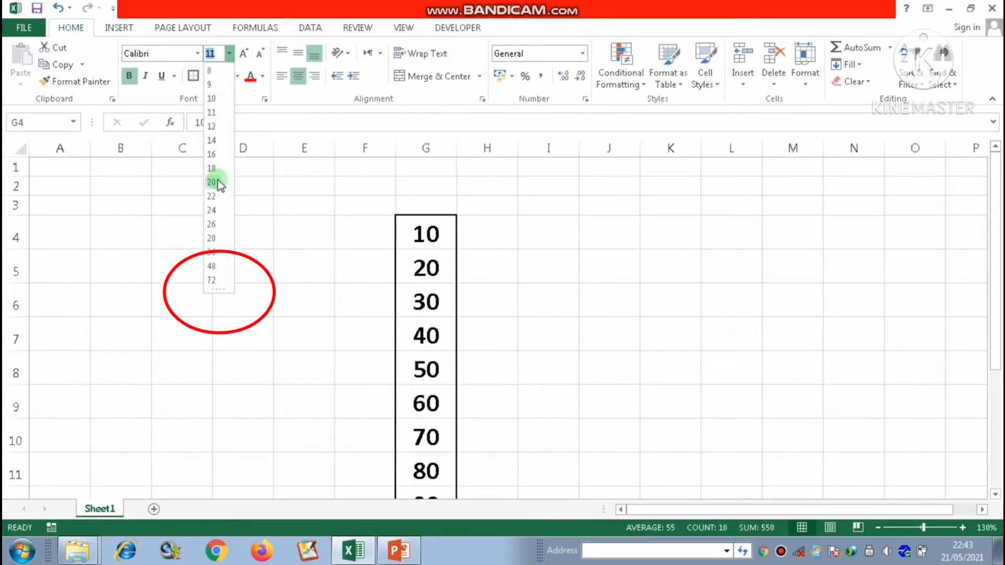
{"action": "left_click", "coordinate": [218, 181]}
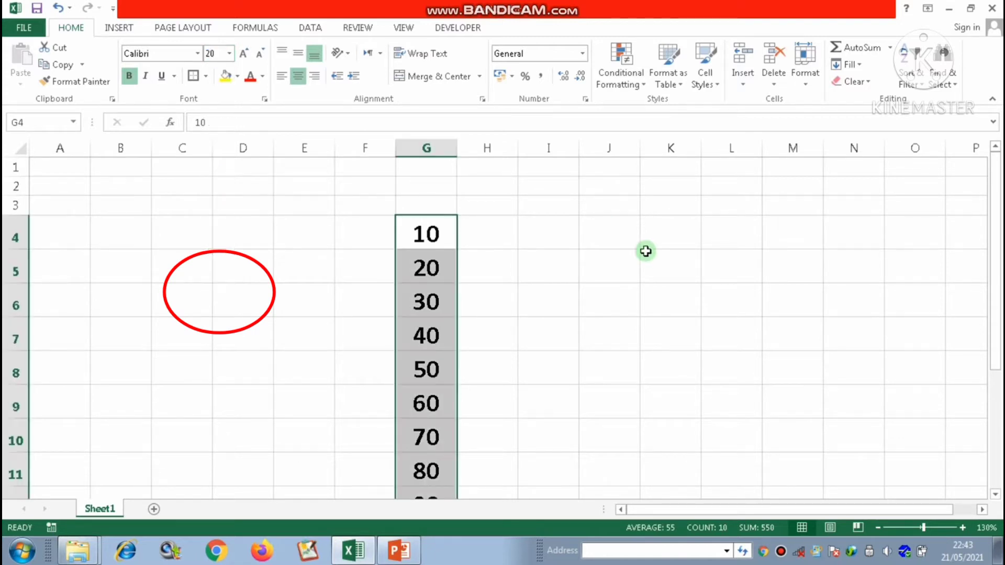
{"action": "left_click", "coordinate": [229, 54]}
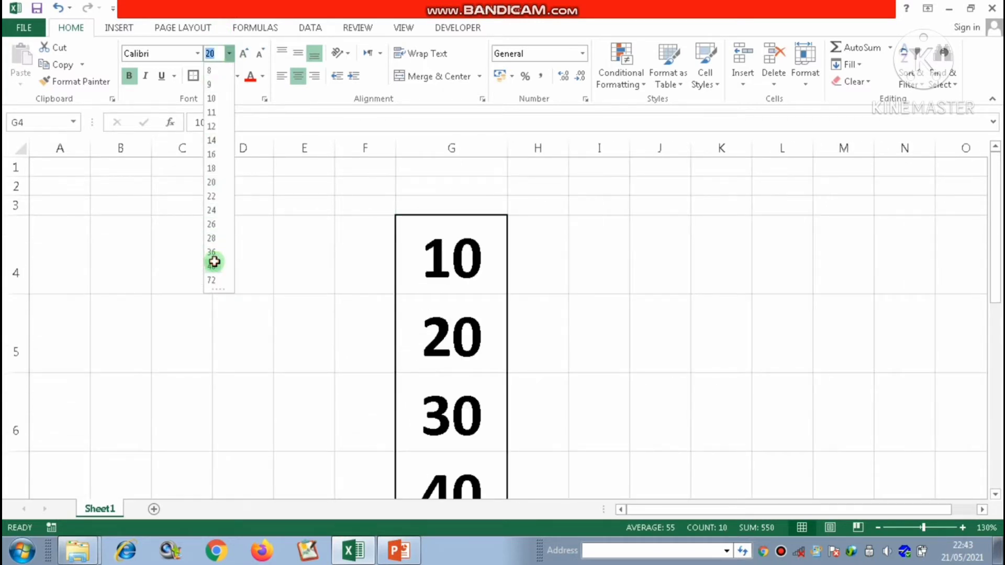
{"action": "left_click", "coordinate": [214, 261]}
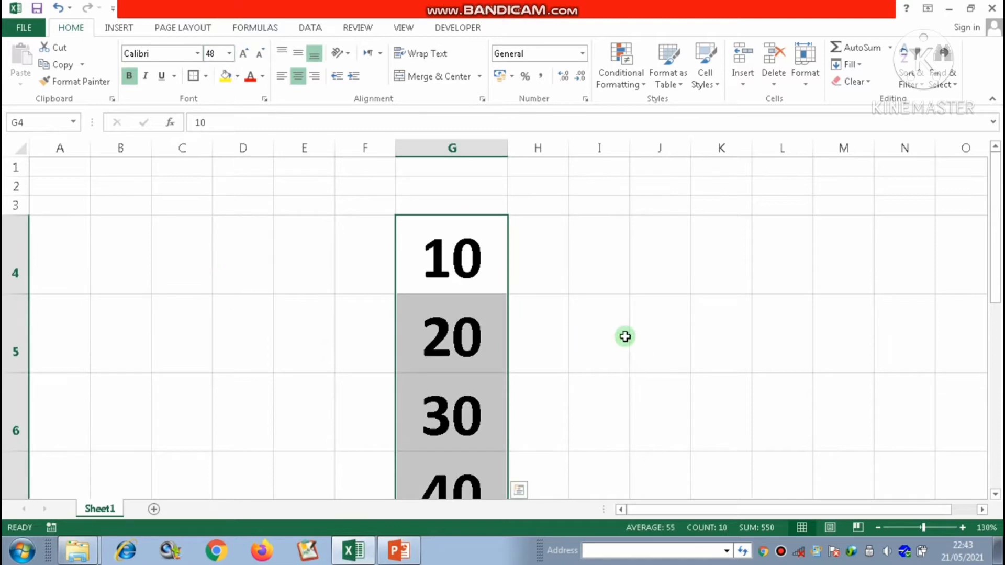
{"action": "left_click", "coordinate": [586, 306]}
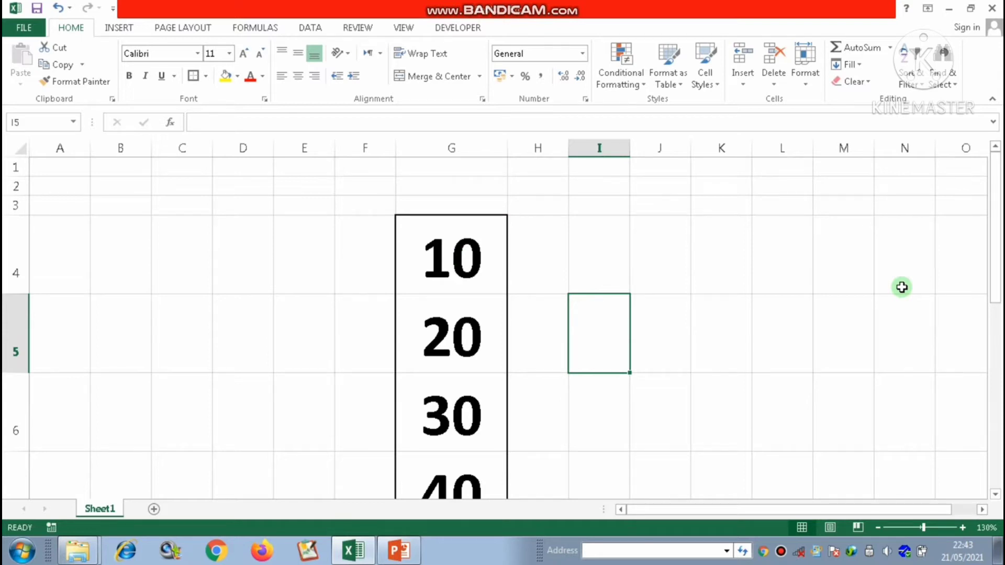
{"action": "left_click", "coordinate": [464, 256]}
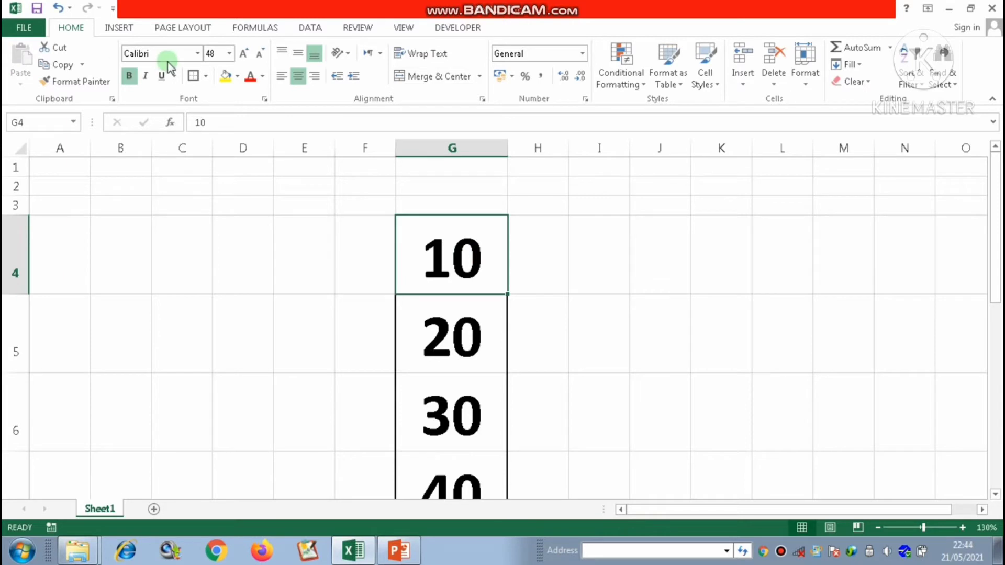
Give the 10 in cell G4 font size 72
{"action": "left_click", "coordinate": [230, 58]}
{"action": "left_click", "coordinate": [212, 281]}
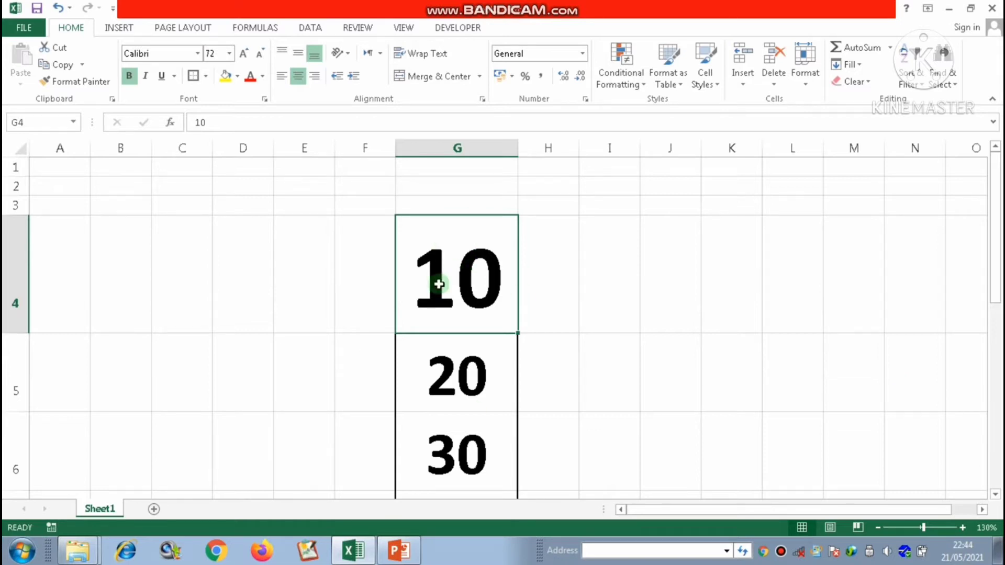
{"action": "left_click", "coordinate": [229, 53]}
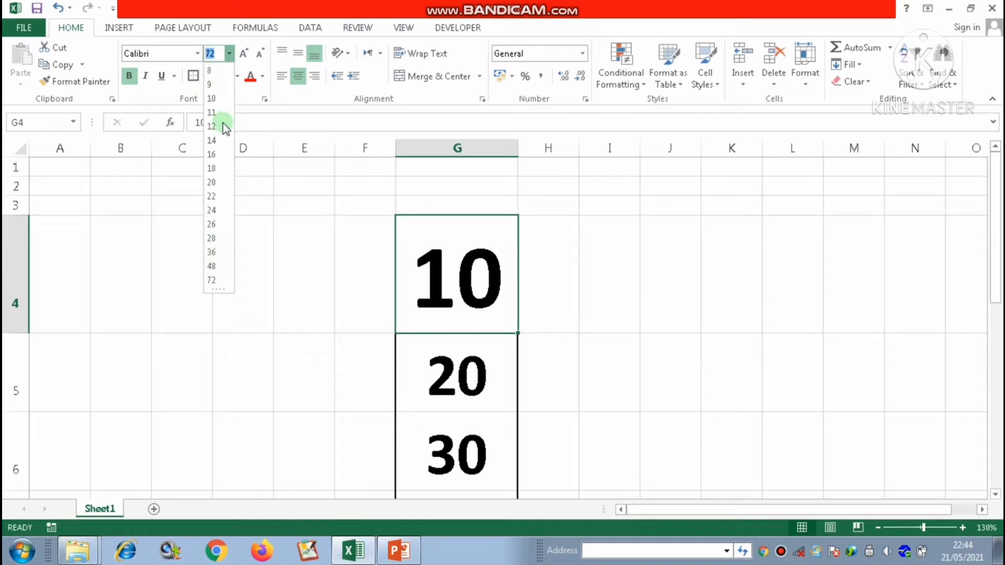
{"action": "left_click", "coordinate": [576, 373]}
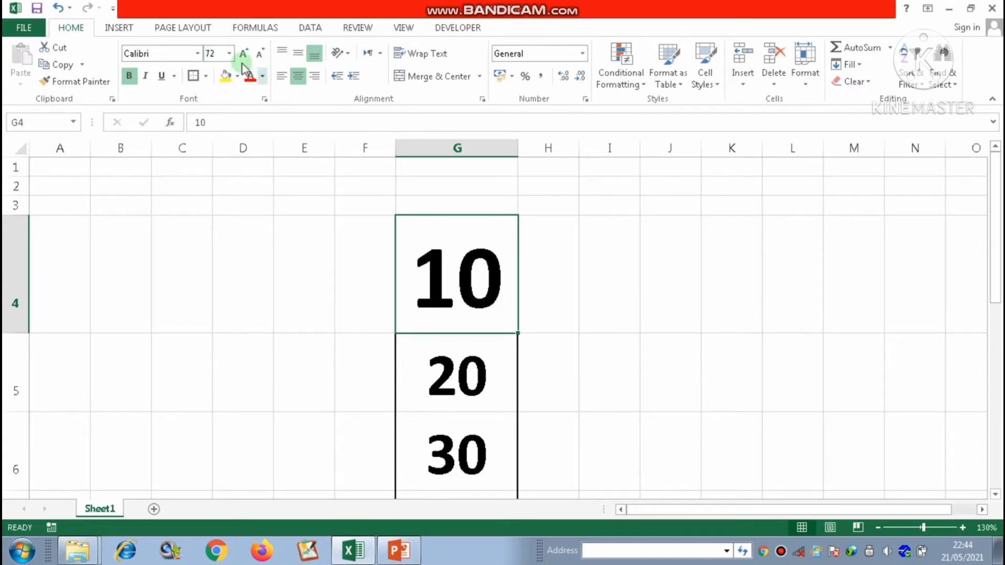
Enlarge the 10 in G4 to font size 50, then to 200
{"action": "left_click", "coordinate": [210, 52]}
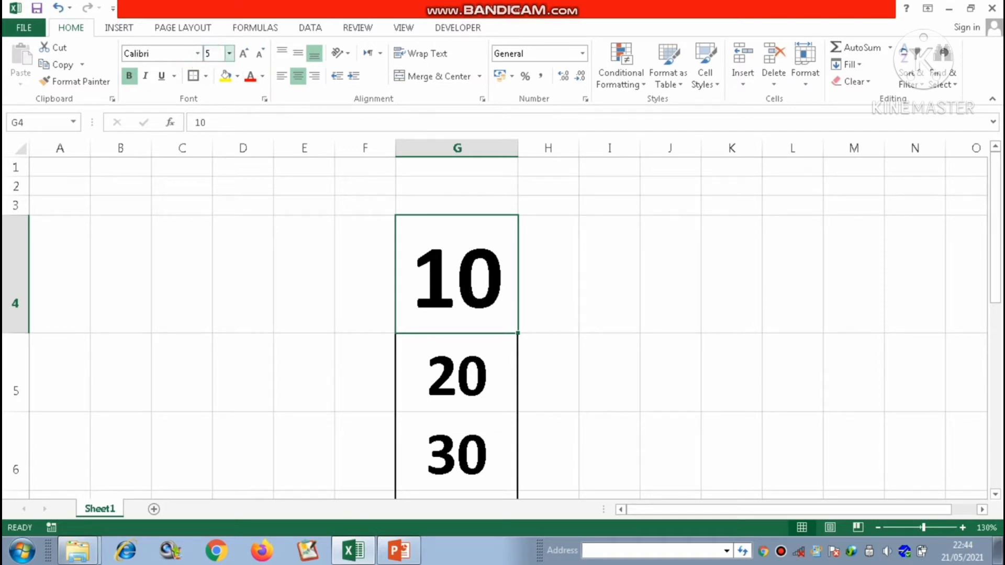
{"action": "left_click", "coordinate": [211, 52]}
{"action": "type", "text": "50"}
{"action": "key", "text": "Return"}
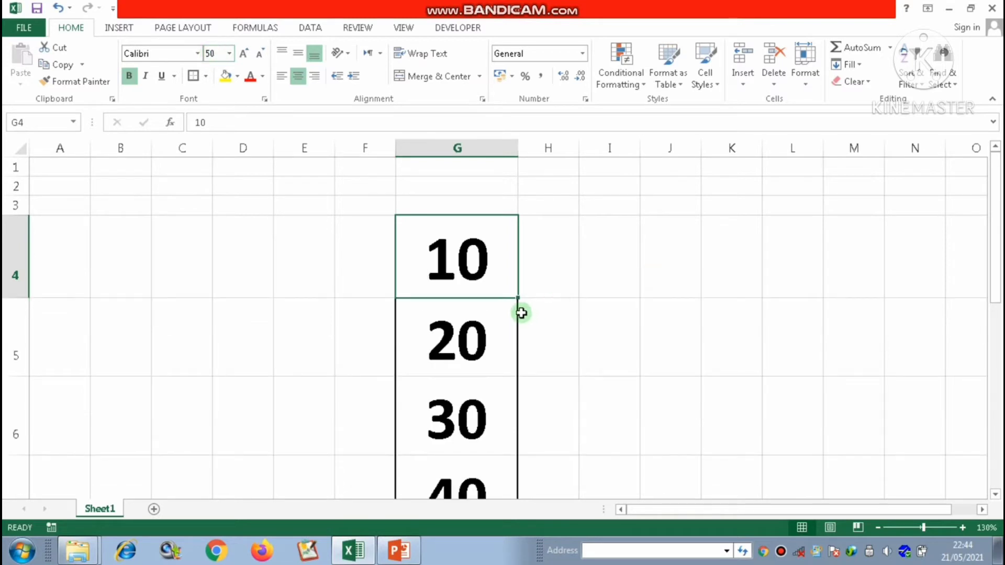
{"action": "left_click", "coordinate": [468, 268]}
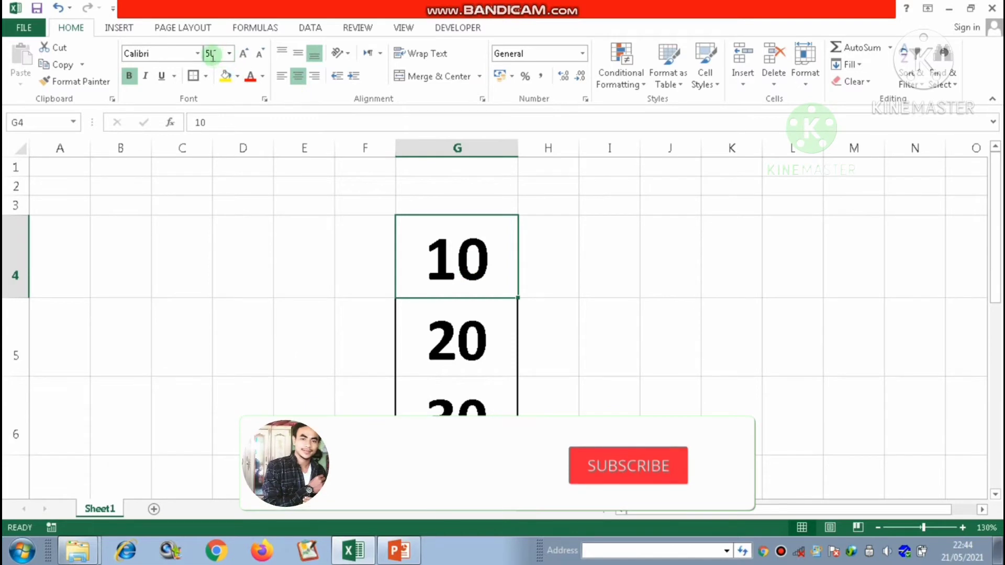
{"action": "left_click", "coordinate": [210, 55]}
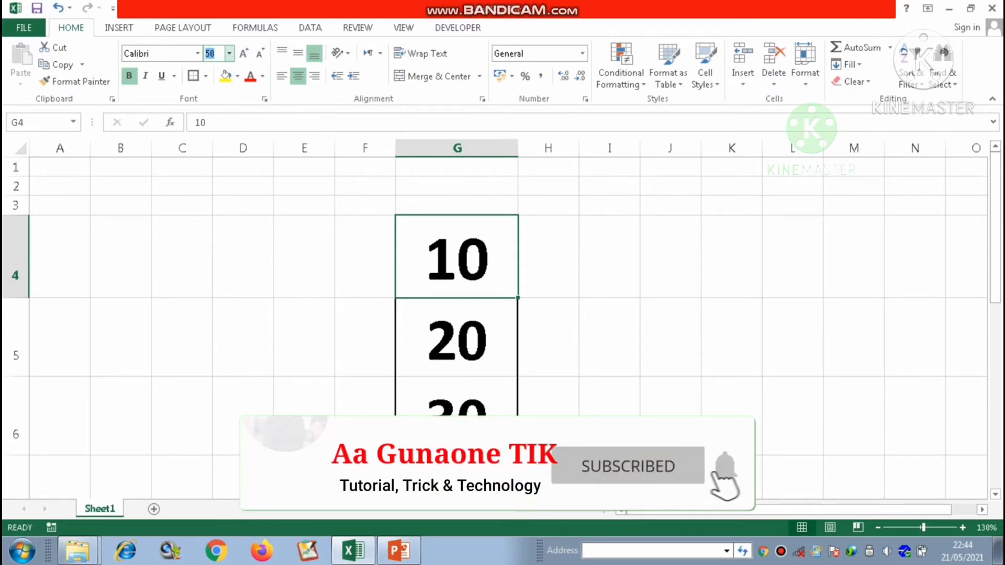
{"action": "type", "text": "200"}
{"action": "key", "text": "Return"}
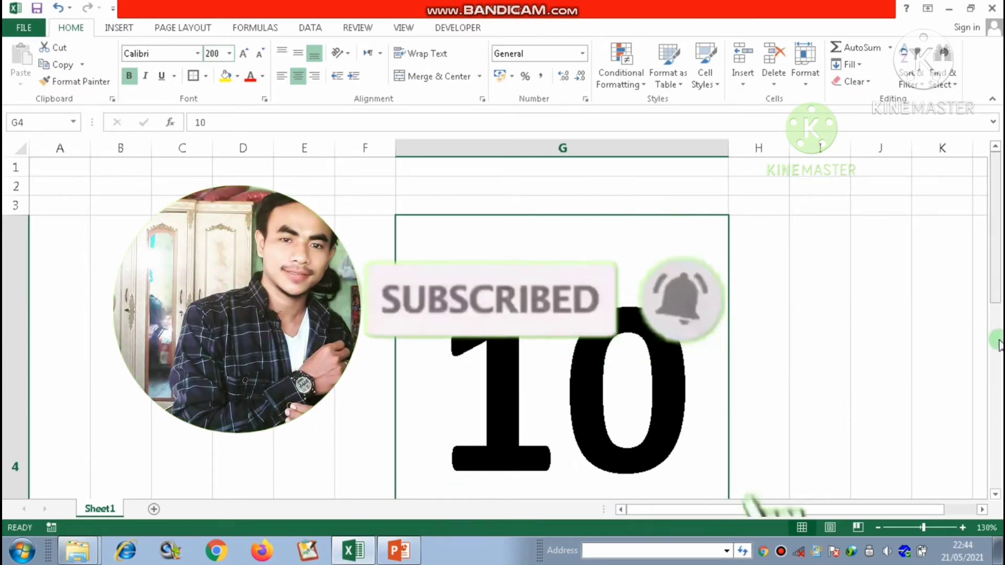
{"action": "mouse_move", "coordinate": [999, 342]}
{"action": "left_mouse_down"}
{"action": "mouse_move", "coordinate": [999, 317]}
{"action": "mouse_move", "coordinate": [997, 344]}
{"action": "left_mouse_up"}
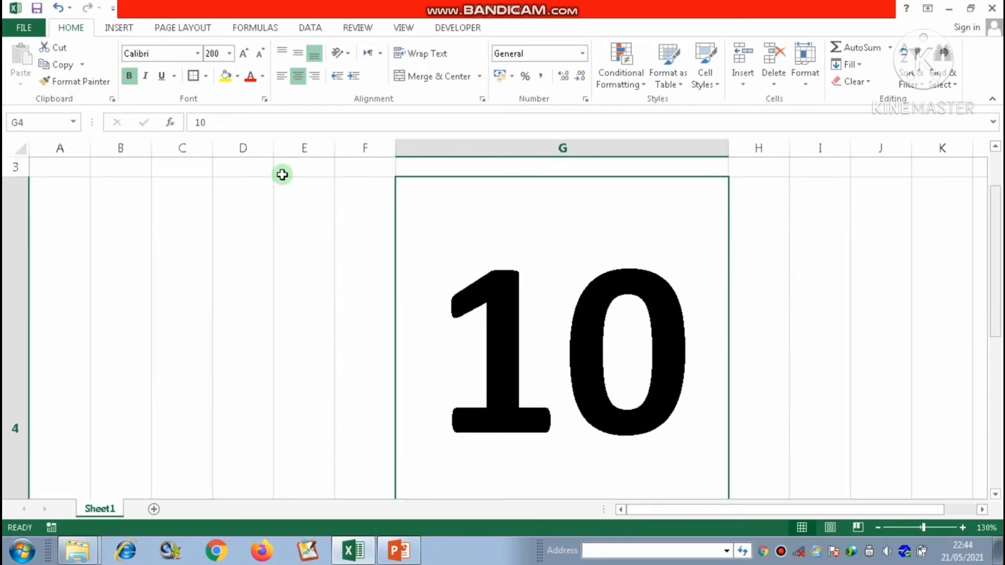
Raise the 10 in G4 to font size 300 and scroll to view it
{"action": "left_click", "coordinate": [214, 53]}
{"action": "type", "text": "3"}
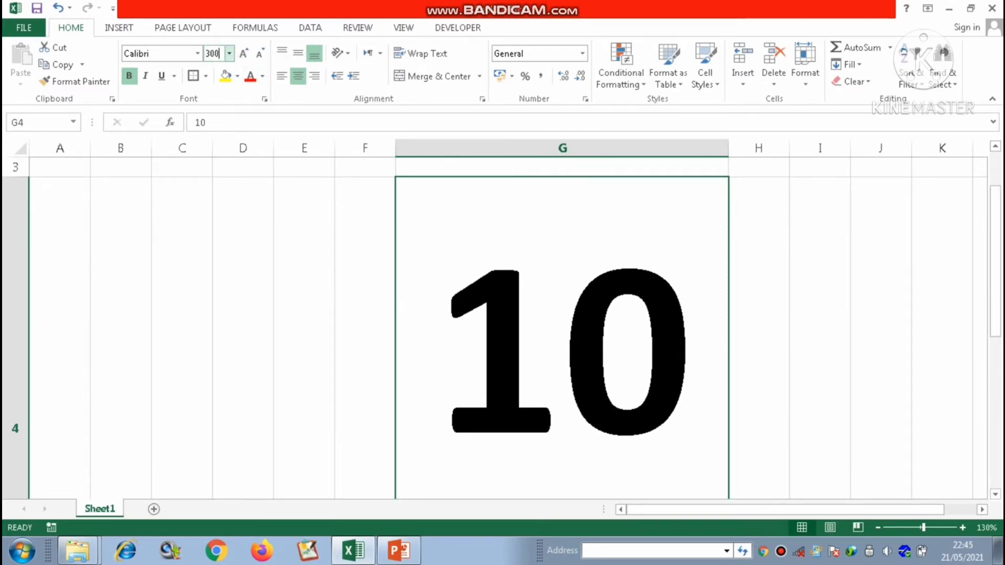
{"action": "key", "text": "Return"}
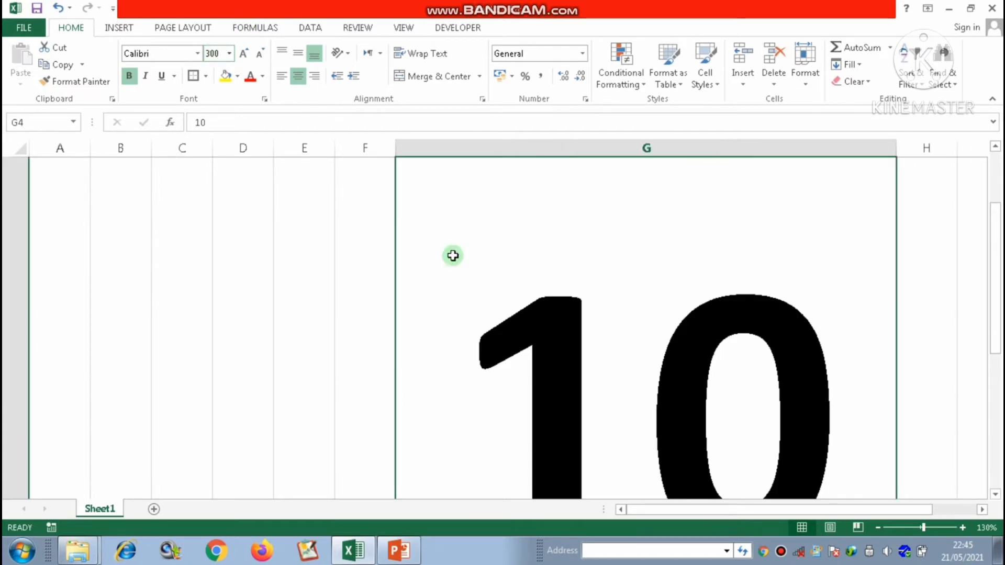
{"action": "left_click", "coordinate": [665, 511]}
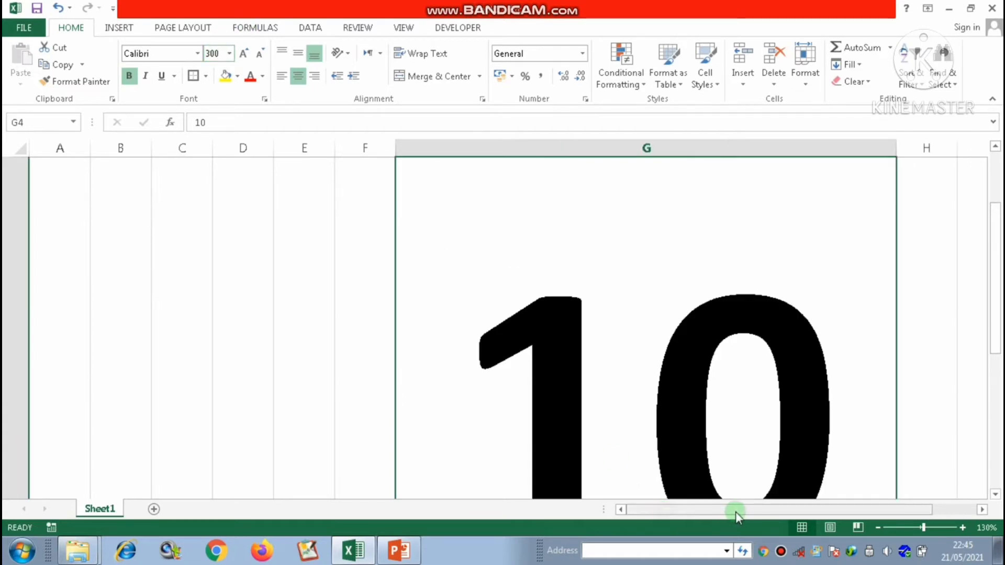
{"action": "left_click_drag", "start_coordinate": [666, 511], "coordinate": [900, 446]}
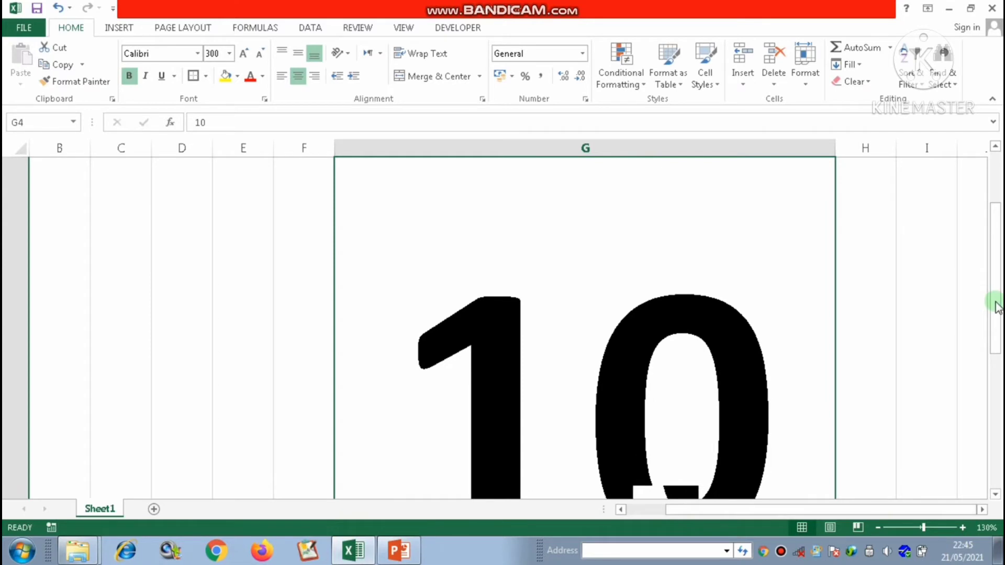
{"action": "left_click_drag", "start_coordinate": [995, 301], "coordinate": [999, 317]}
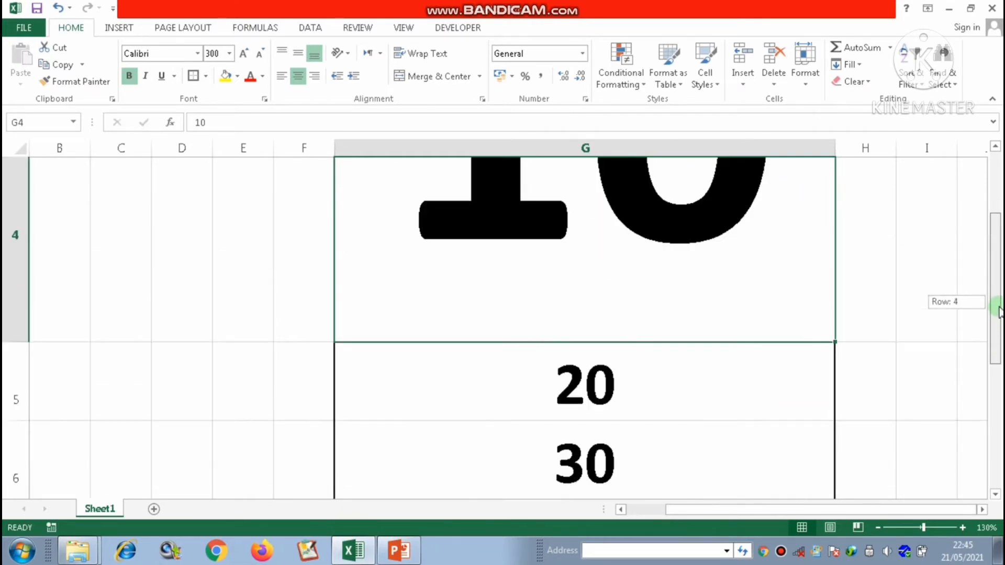
{"action": "mouse_move", "coordinate": [998, 317]}
{"action": "left_mouse_down"}
{"action": "mouse_move", "coordinate": [998, 360]}
{"action": "mouse_move", "coordinate": [971, 195]}
{"action": "left_mouse_up"}
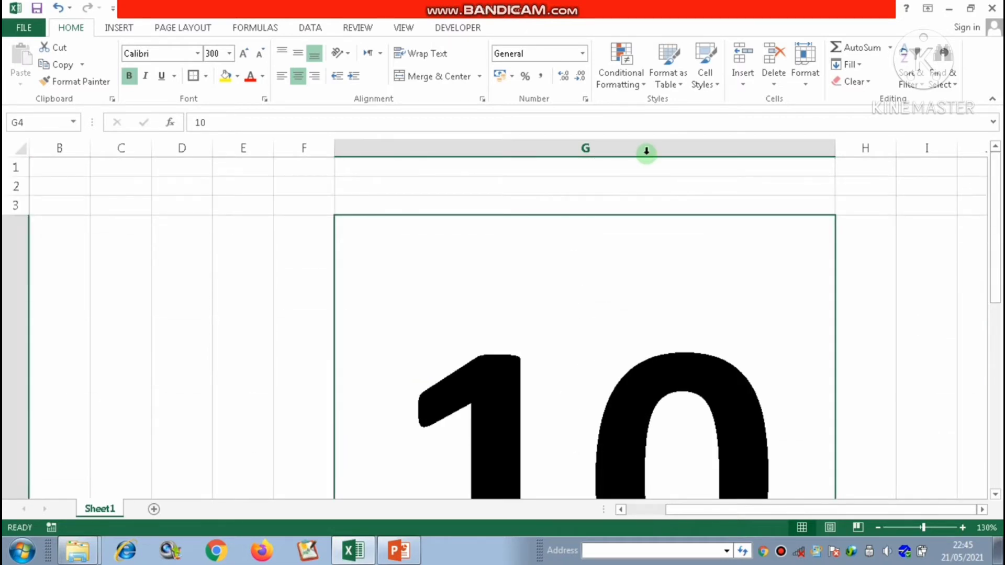
Apply font size 300 to all of column G, then select G4
{"action": "left_click", "coordinate": [645, 152]}
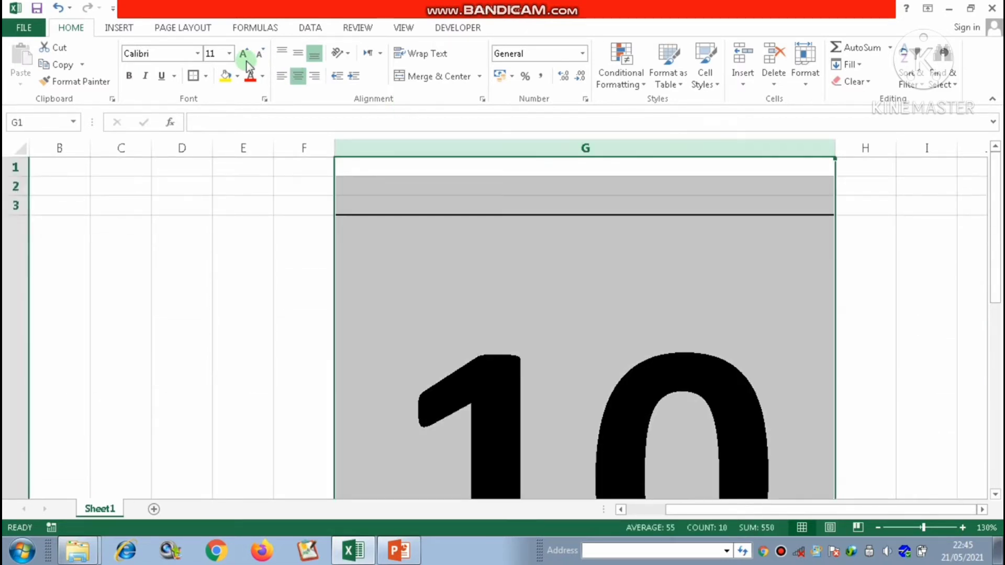
{"action": "left_click", "coordinate": [211, 54]}
{"action": "type", "text": "00"}
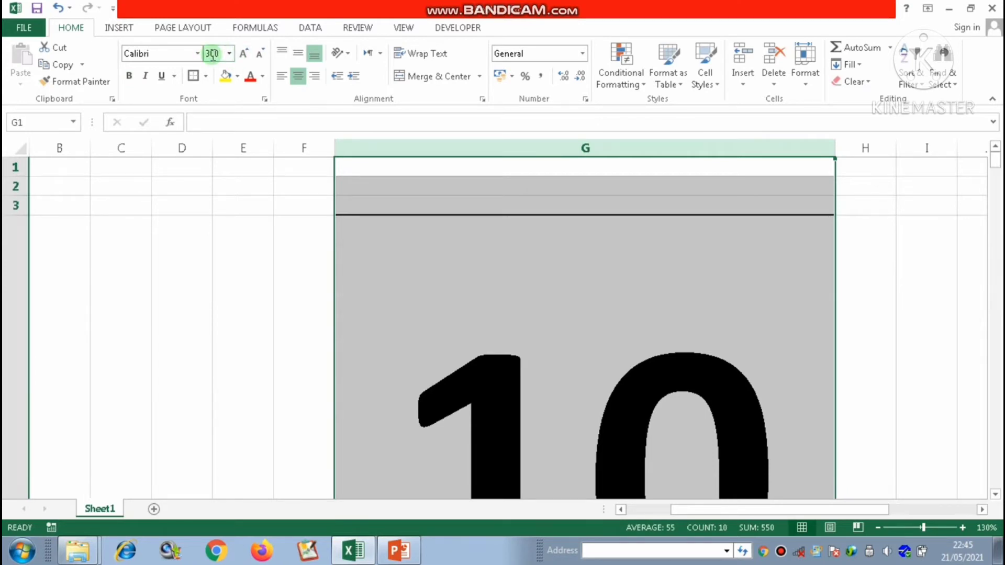
{"action": "key", "text": "Return"}
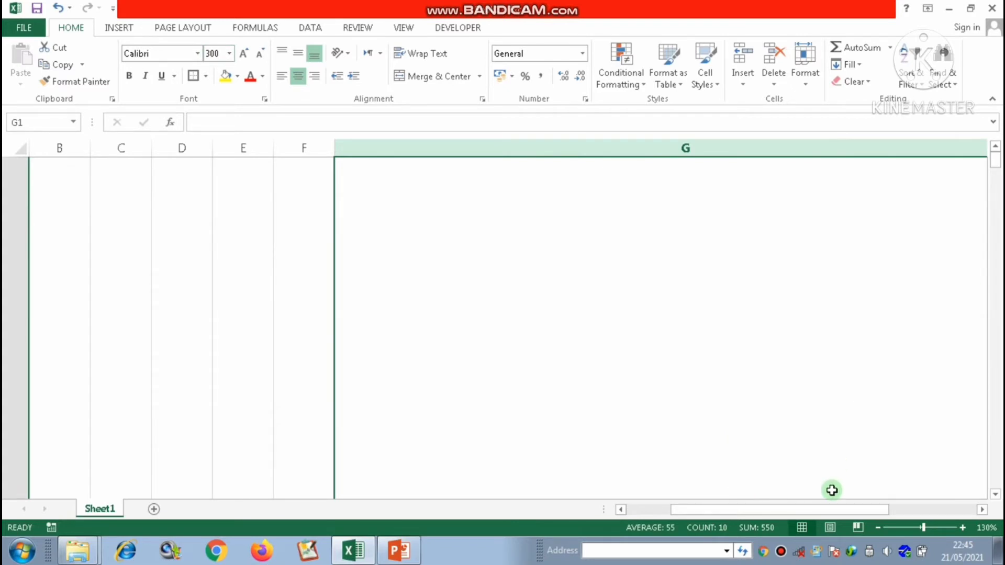
{"action": "left_click", "coordinate": [946, 508]}
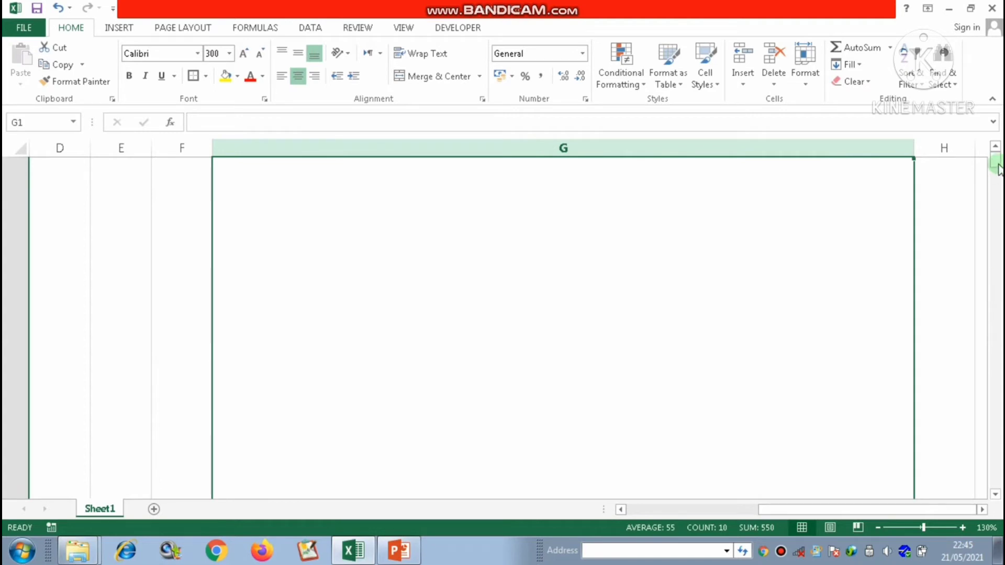
{"action": "mouse_move", "coordinate": [1000, 253]}
{"action": "left_mouse_down"}
{"action": "mouse_move", "coordinate": [999, 184]}
{"action": "mouse_move", "coordinate": [1000, 222]}
{"action": "left_mouse_up"}
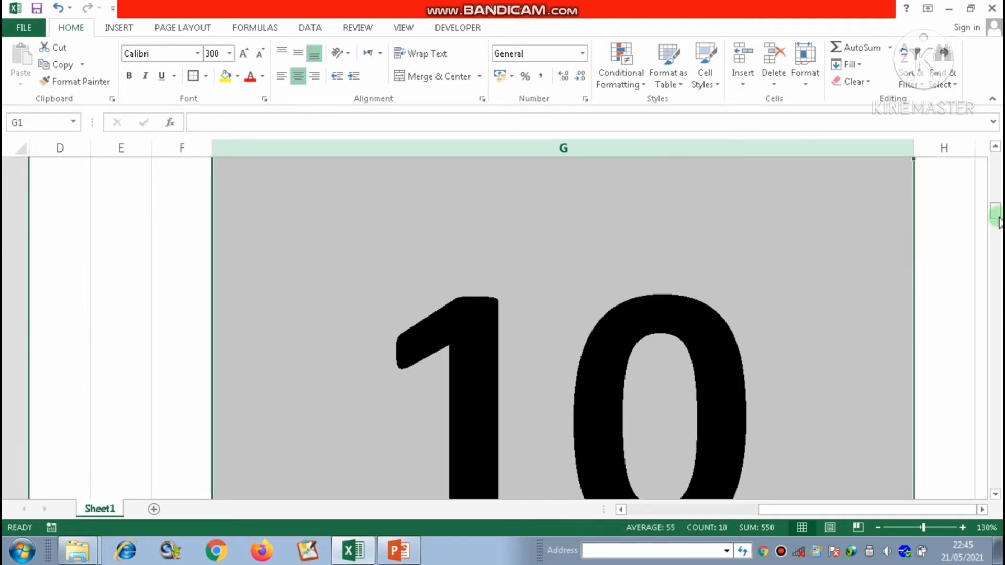
{"action": "left_click_drag", "start_coordinate": [999, 215], "coordinate": [999, 220]}
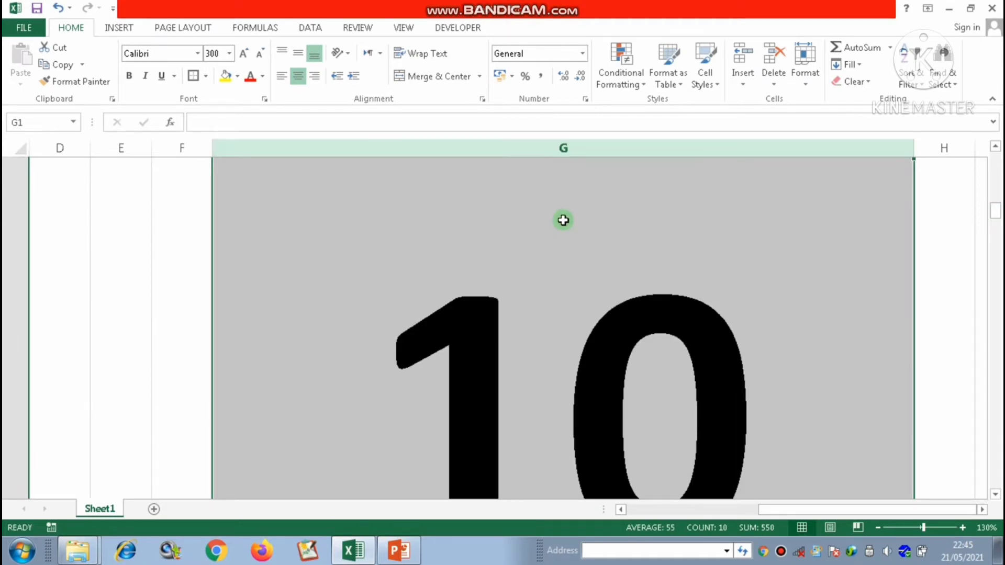
{"action": "left_click", "coordinate": [614, 250]}
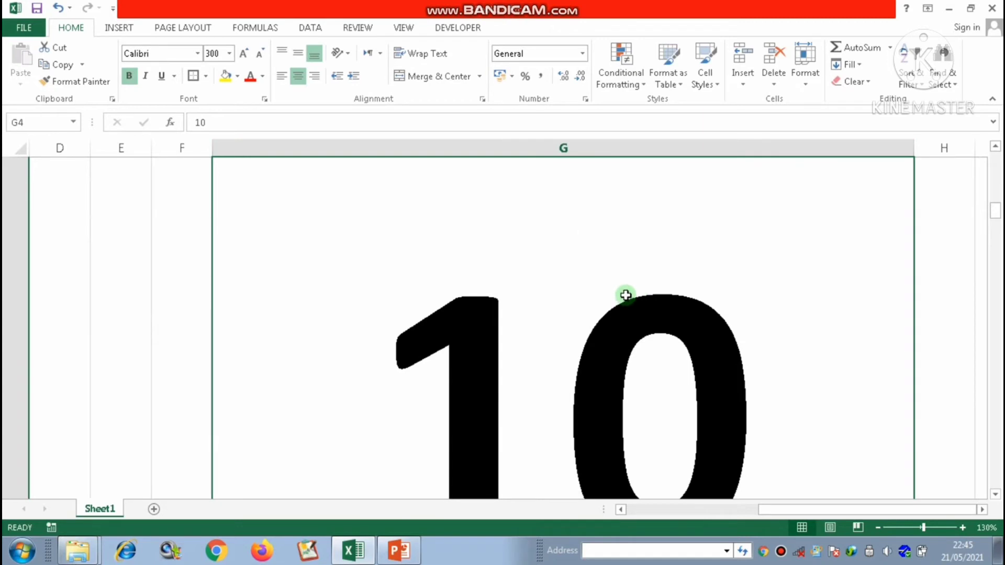
Zoom out to 110% and set the 10 in G4 to font size 400
{"action": "left_click_drag", "start_coordinate": [997, 211], "coordinate": [997, 213]}
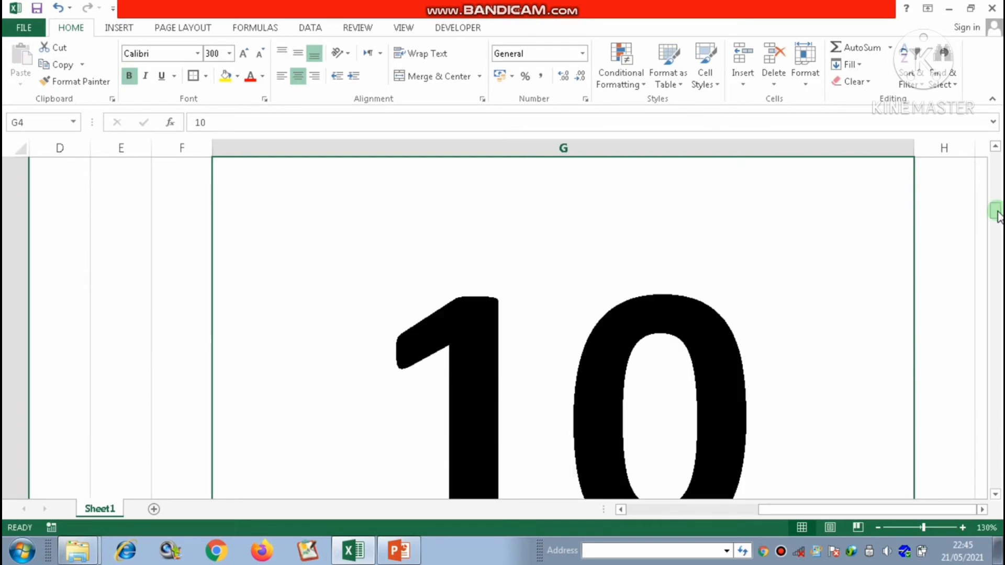
{"action": "left_click", "coordinate": [879, 526]}
{"action": "left_click", "coordinate": [879, 526]}
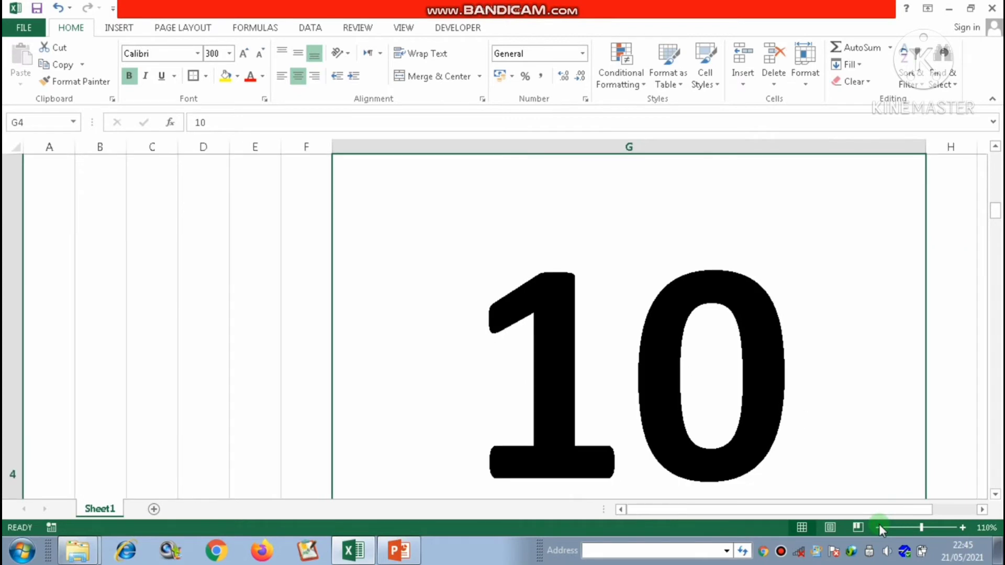
{"action": "left_click_drag", "start_coordinate": [749, 510], "coordinate": [848, 511]}
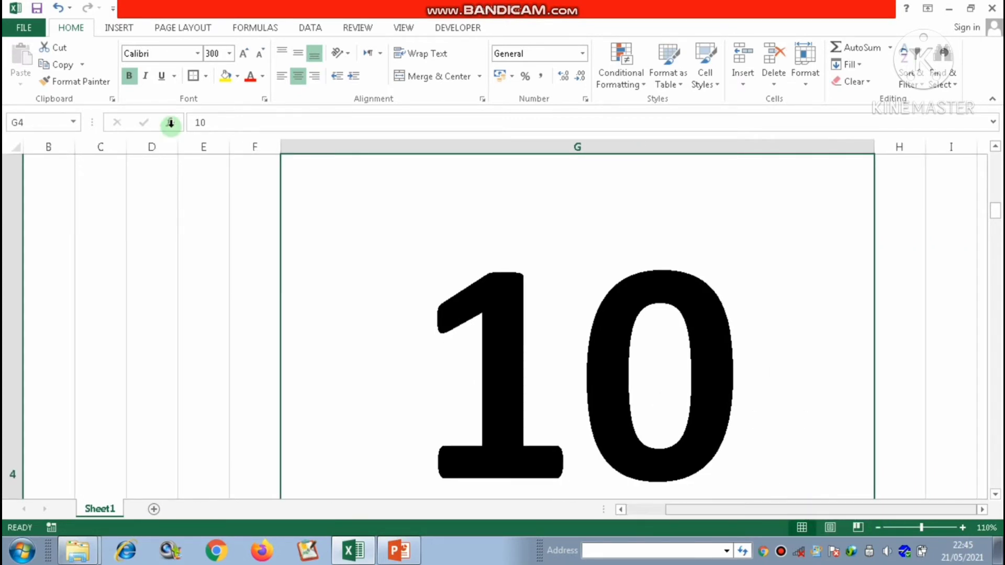
{"action": "left_click", "coordinate": [217, 53]}
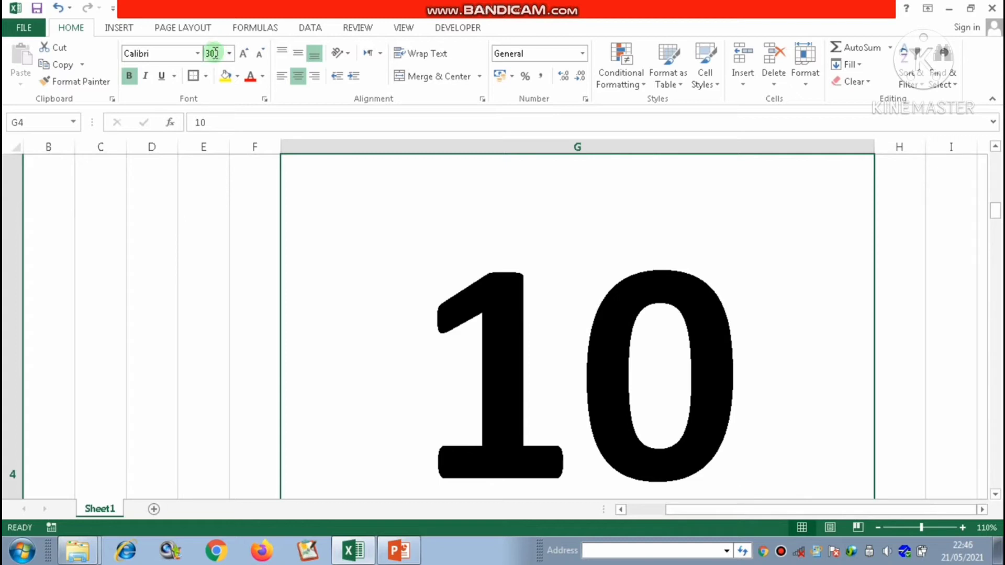
{"action": "type", "text": "4"}
{"action": "key", "text": "Return"}
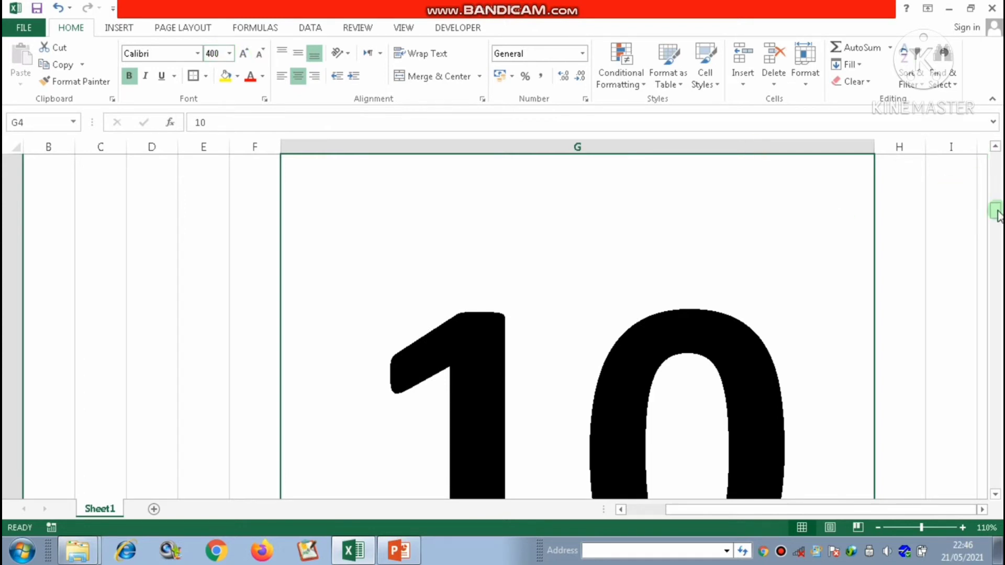
{"action": "mouse_move", "coordinate": [997, 215]}
{"action": "left_mouse_down"}
{"action": "mouse_move", "coordinate": [998, 265]}
{"action": "mouse_move", "coordinate": [998, 216]}
{"action": "left_mouse_up"}
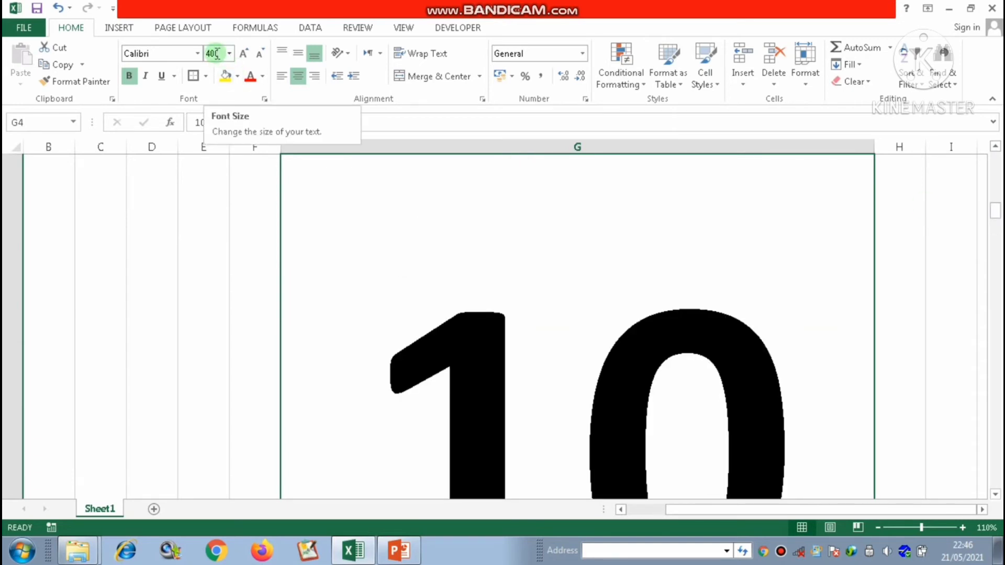
{"action": "left_click", "coordinate": [216, 53]}
{"action": "type", "text": "450"}
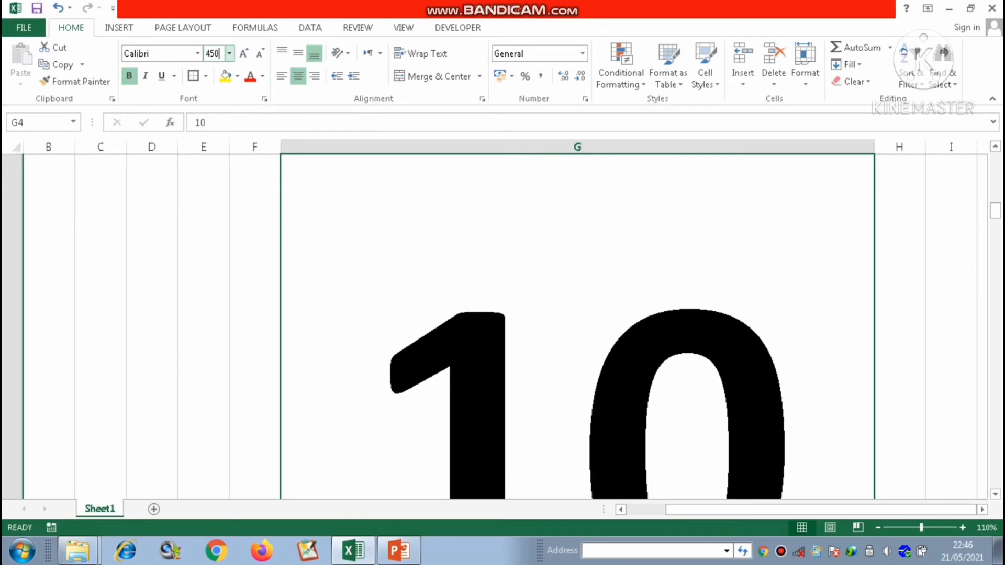
{"action": "left_click", "coordinate": [216, 54]}
{"action": "key", "text": "Return"}
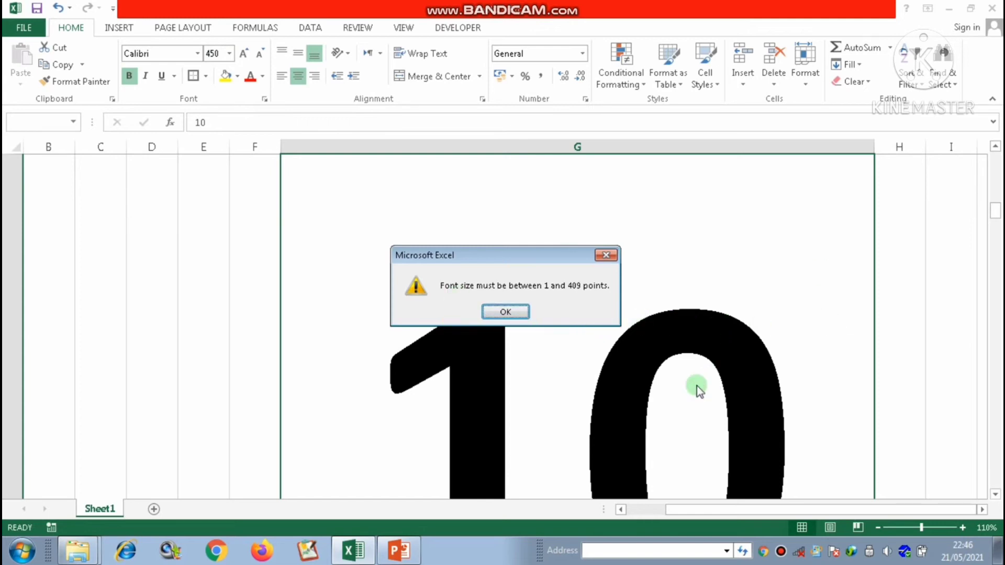
{"action": "left_click", "coordinate": [506, 312]}
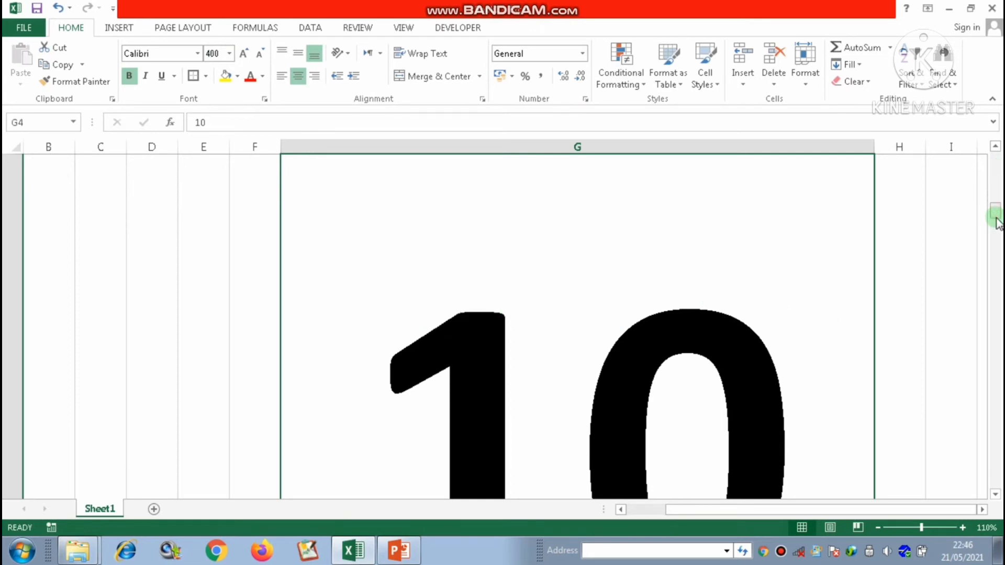
{"action": "left_click_drag", "start_coordinate": [995, 216], "coordinate": [995, 209]}
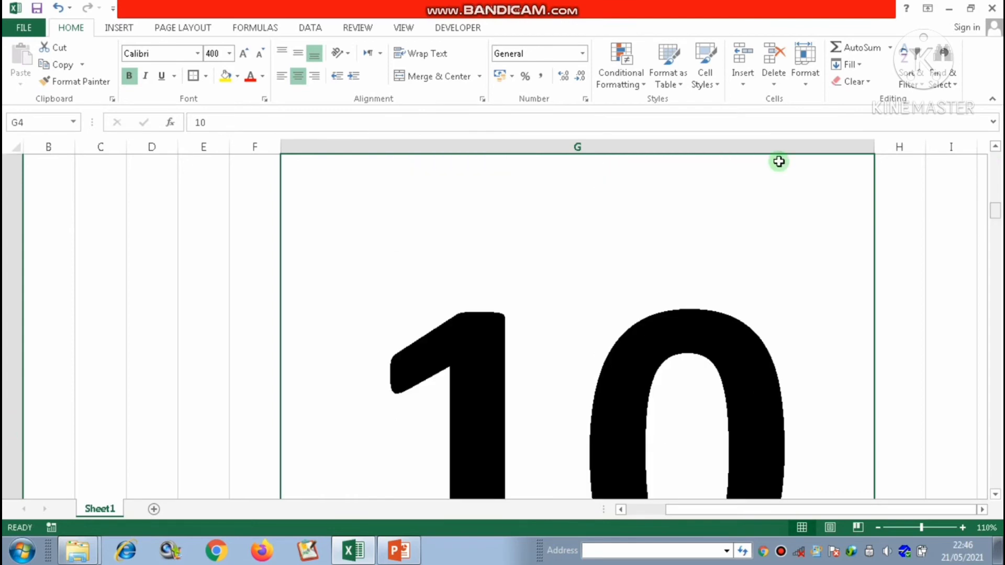
Set the 10 in G4 to 409, Excel's maximum font size
{"action": "left_click", "coordinate": [219, 54]}
{"action": "type", "text": "40"}
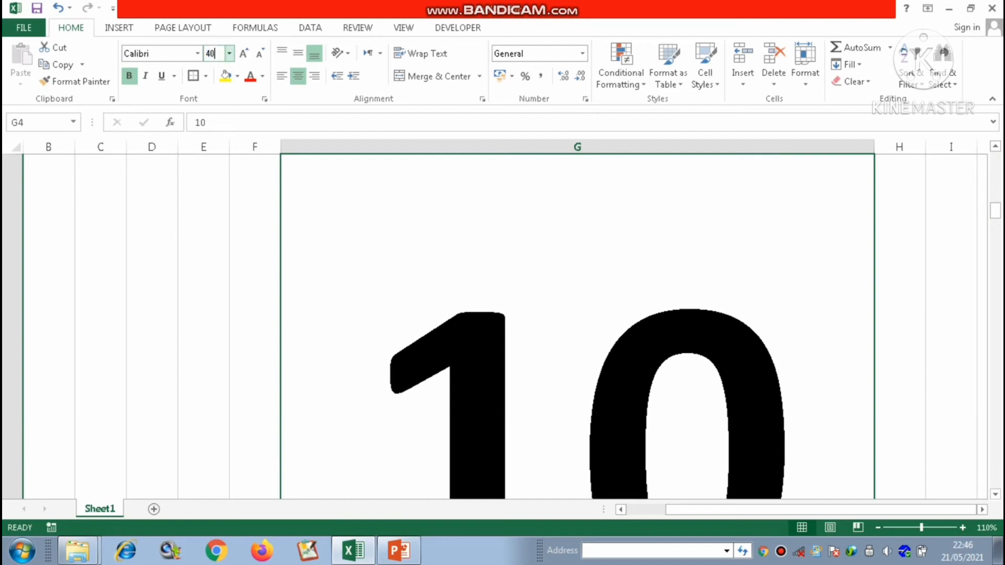
{"action": "type", "text": "9"}
{"action": "left_click", "coordinate": [219, 54]}
{"action": "key", "text": "Return"}
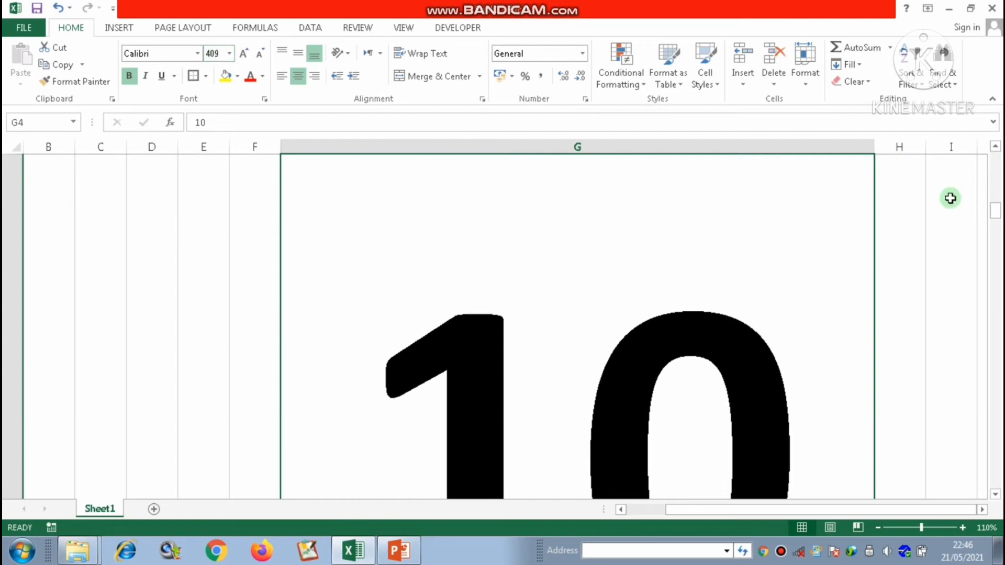
{"action": "mouse_move", "coordinate": [998, 224]}
{"action": "left_mouse_down"}
{"action": "mouse_move", "coordinate": [1000, 234]}
{"action": "mouse_move", "coordinate": [996, 219]}
{"action": "left_mouse_up"}
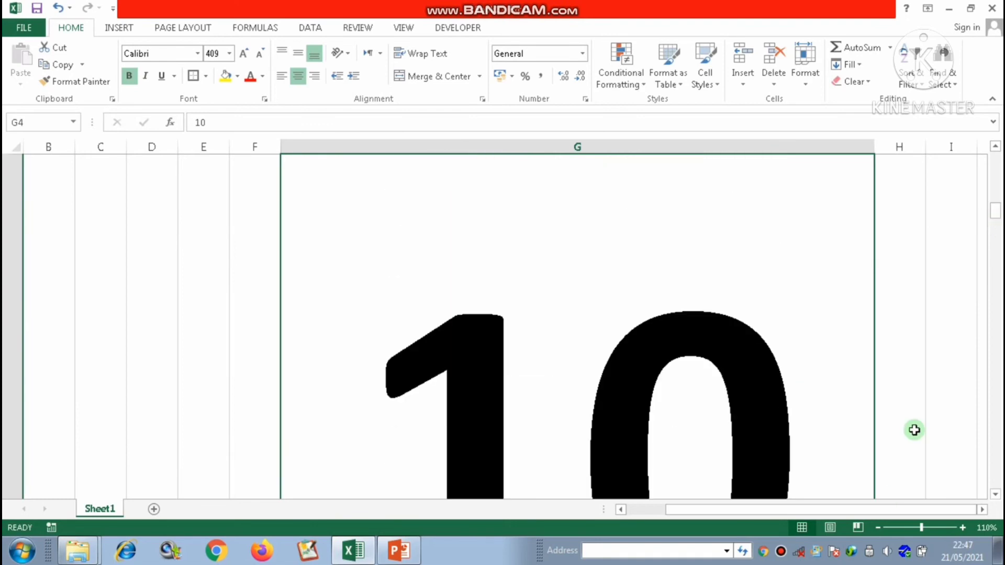
Zoom to 100% and return the 10 in G4 to 12-point font
{"action": "left_click", "coordinate": [878, 527]}
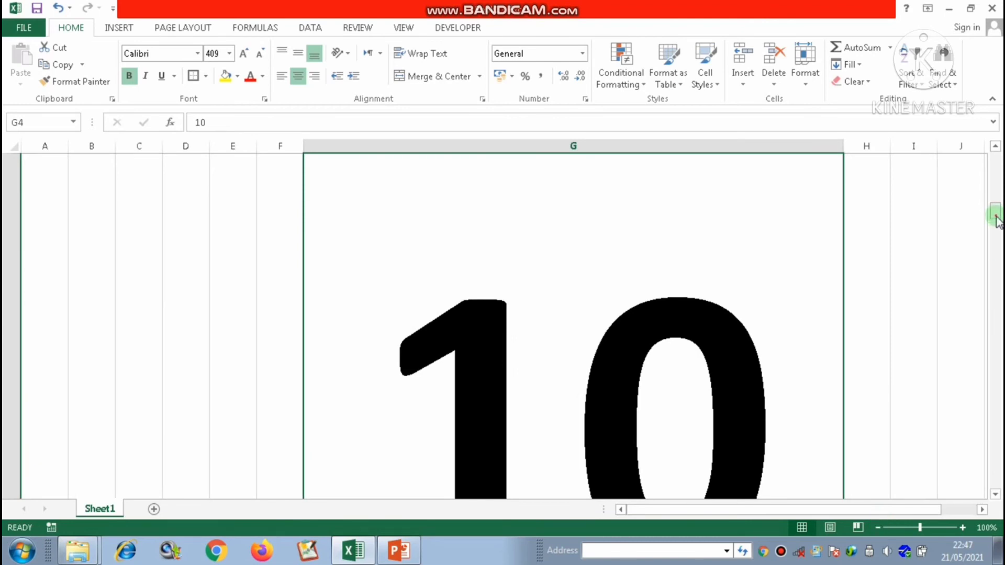
{"action": "left_click_drag", "start_coordinate": [996, 217], "coordinate": [994, 218]}
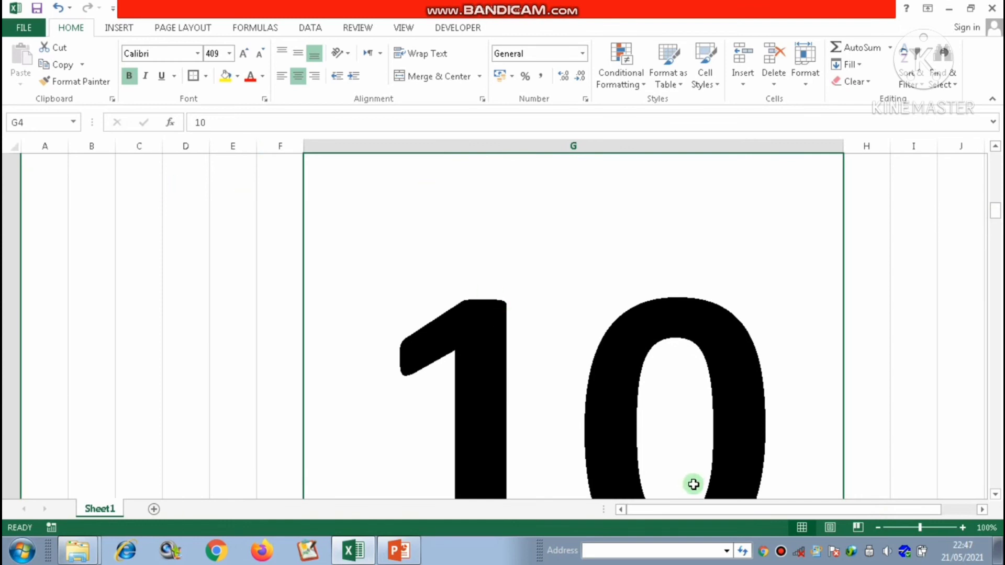
{"action": "left_click", "coordinate": [216, 53]}
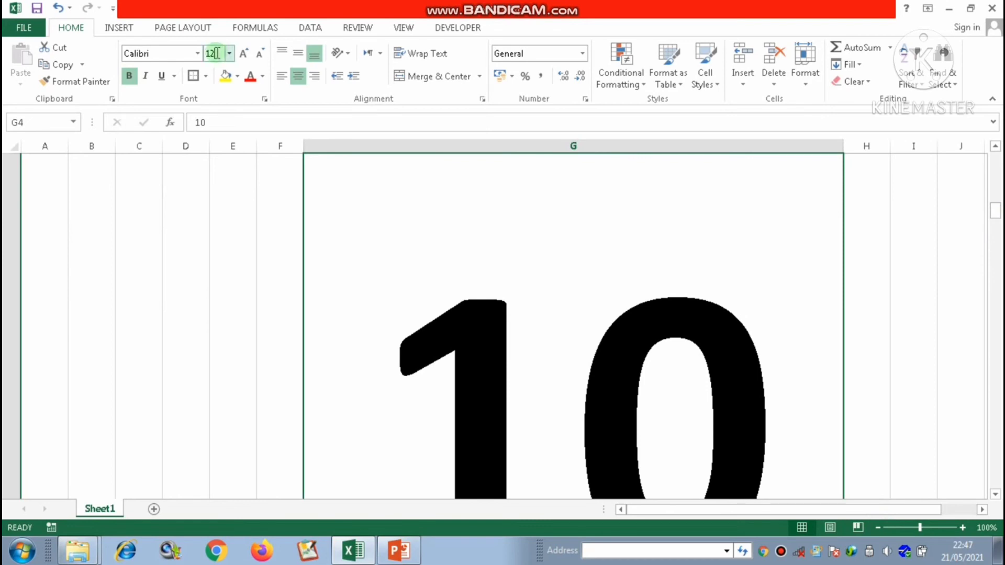
{"action": "type", "text": "12"}
{"action": "key", "text": "Return"}
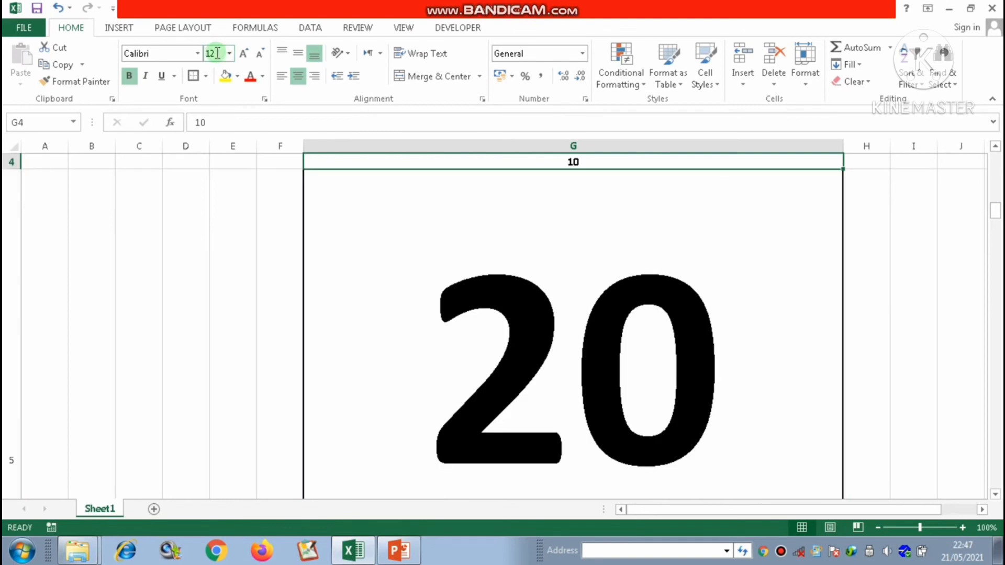
Set all of column G to 12-point font and resize the column to about 72 pixels
{"action": "left_click", "coordinate": [572, 146]}
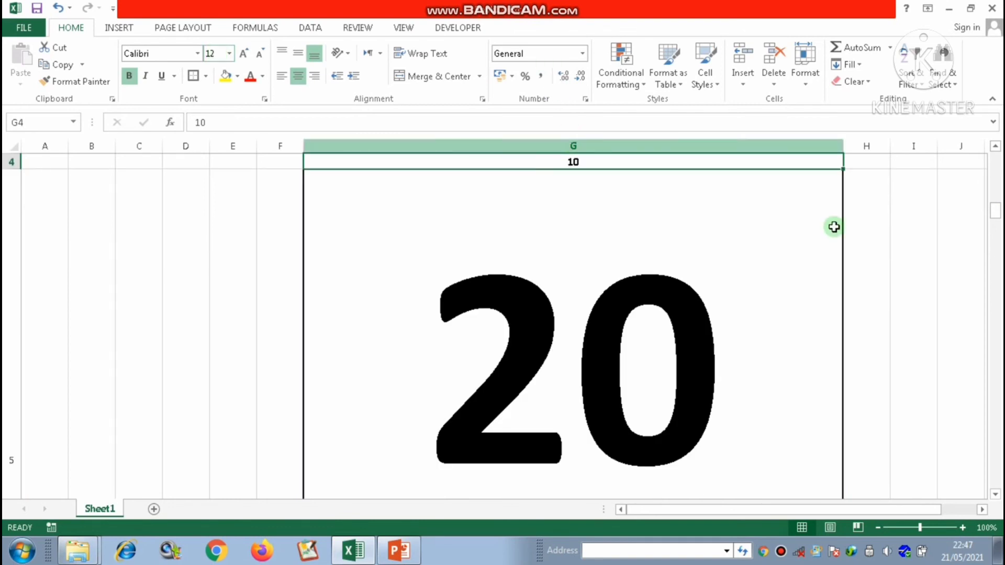
{"action": "left_click", "coordinate": [579, 147]}
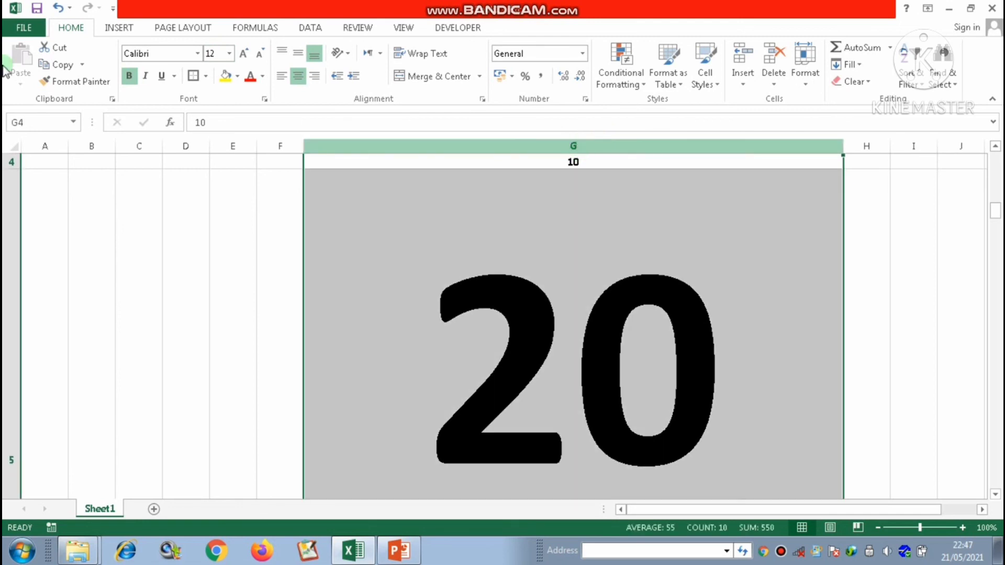
{"action": "left_click", "coordinate": [212, 52]}
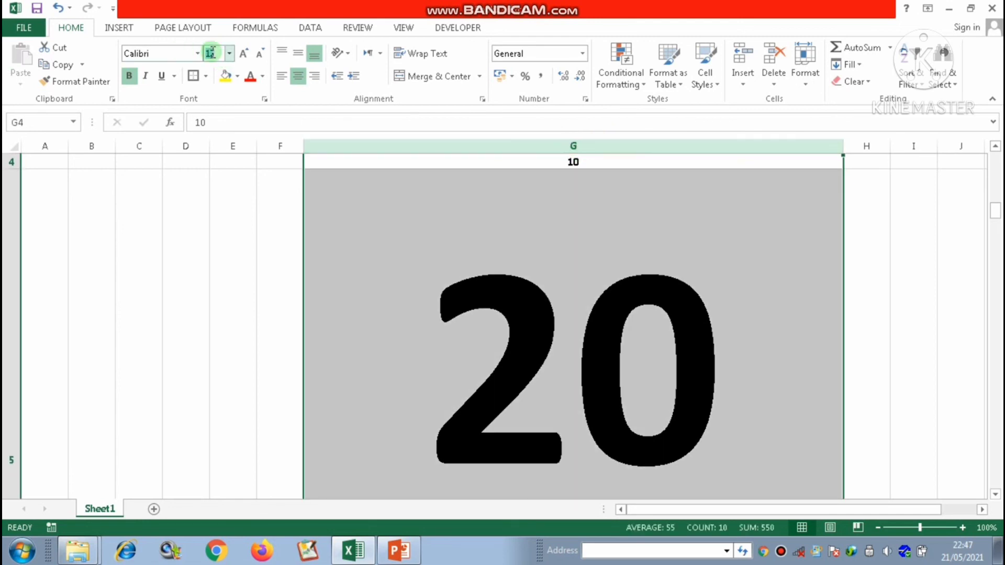
{"action": "key", "text": "Return"}
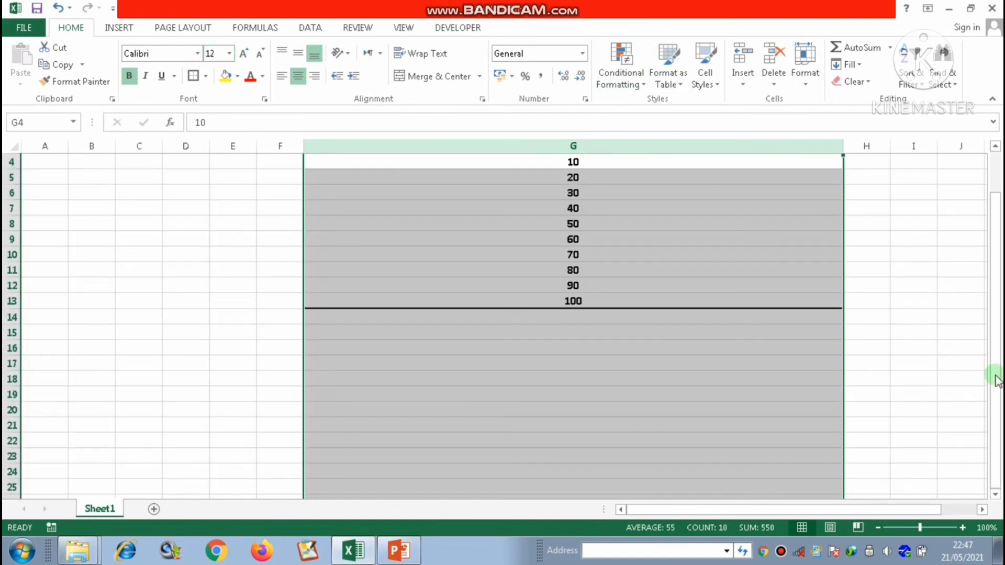
{"action": "scroll", "coordinate": [998, 347], "scroll_direction": "up", "scroll_amount": 1}
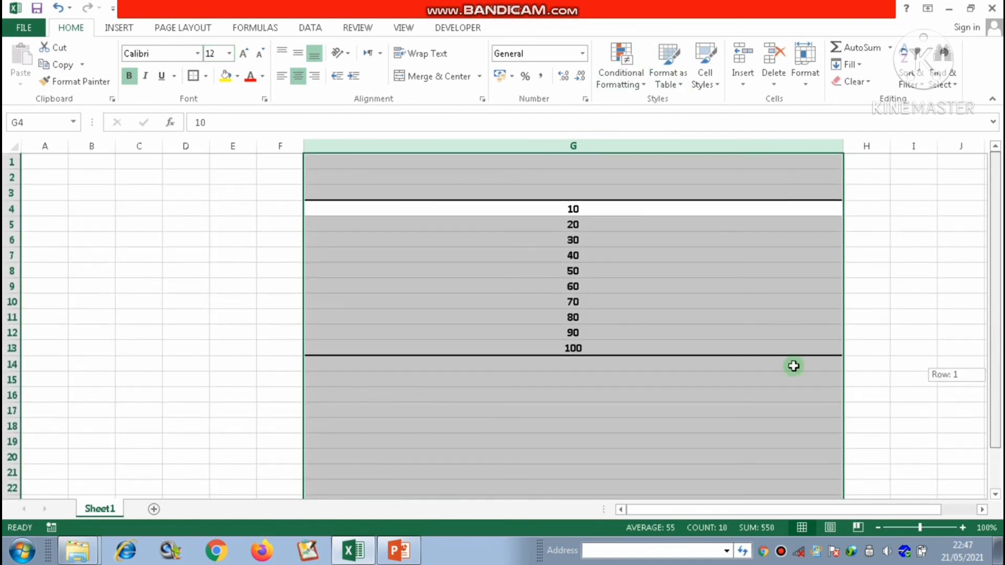
{"action": "left_click", "coordinate": [895, 317]}
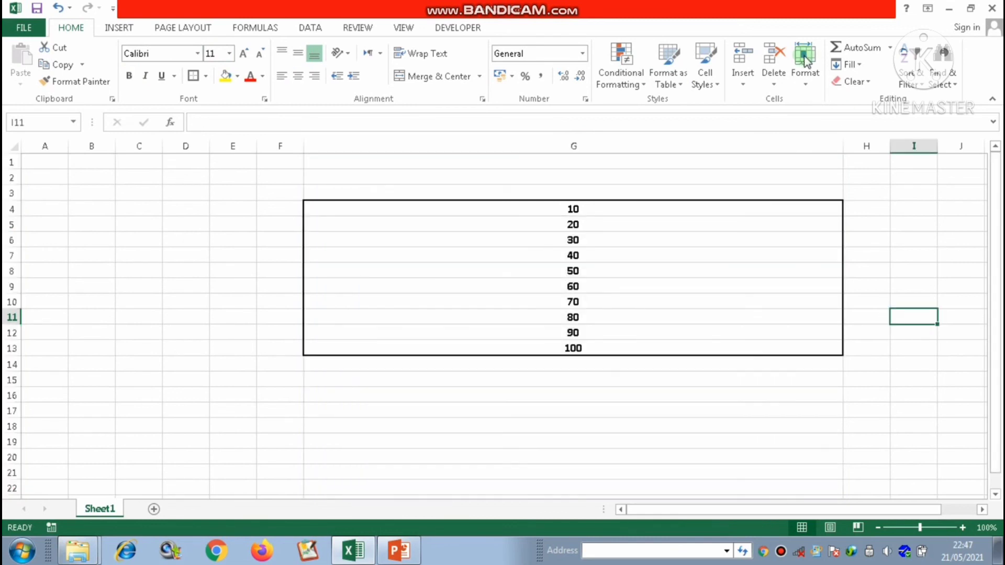
{"action": "double_click", "coordinate": [843, 148]}
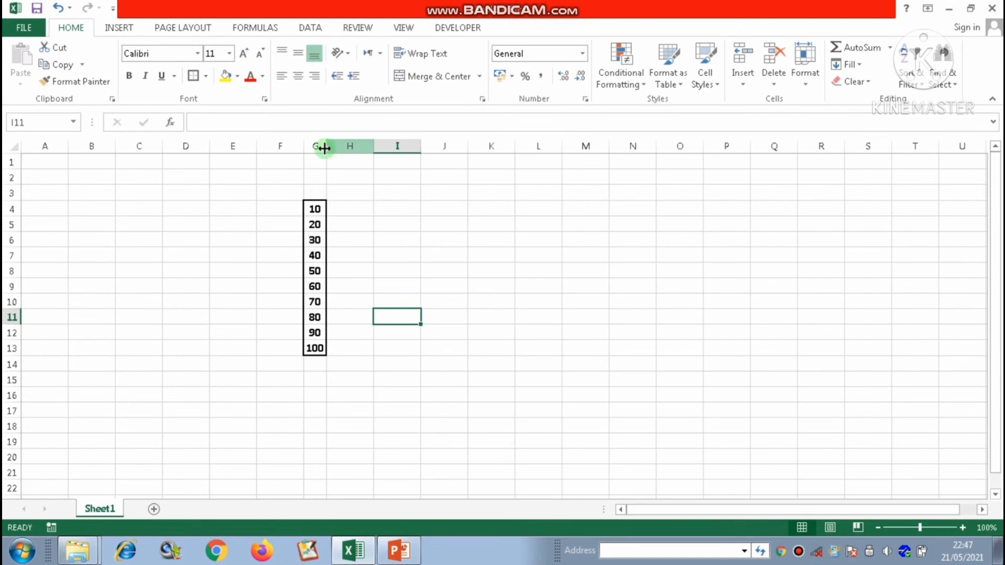
{"action": "left_click_drag", "start_coordinate": [325, 148], "coordinate": [356, 148]}
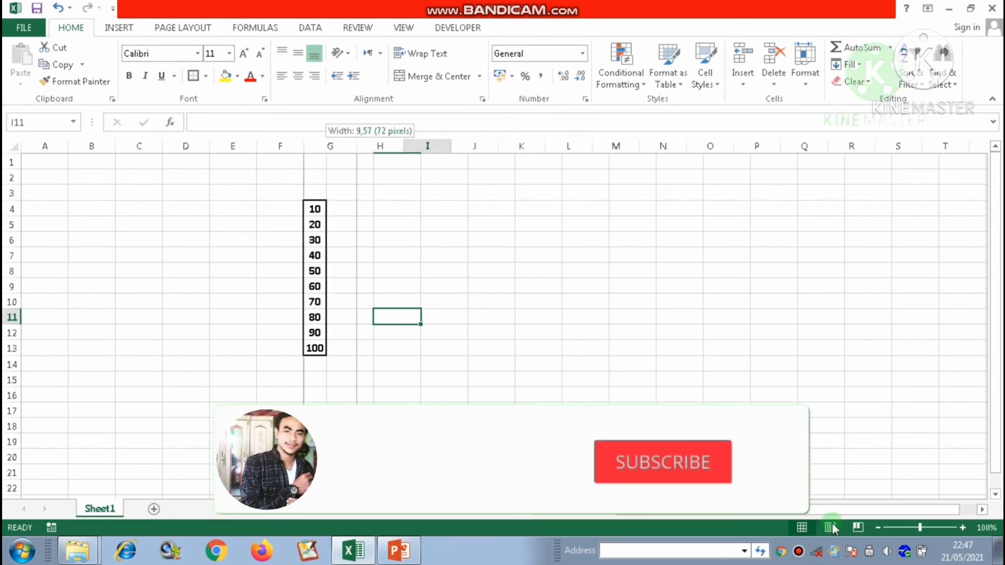
Increase the sheet zoom in three 10% increments to 130% to enlarge the bordered numbers in column G
{"action": "left_click", "coordinate": [961, 528]}
{"action": "left_click", "coordinate": [962, 528]}
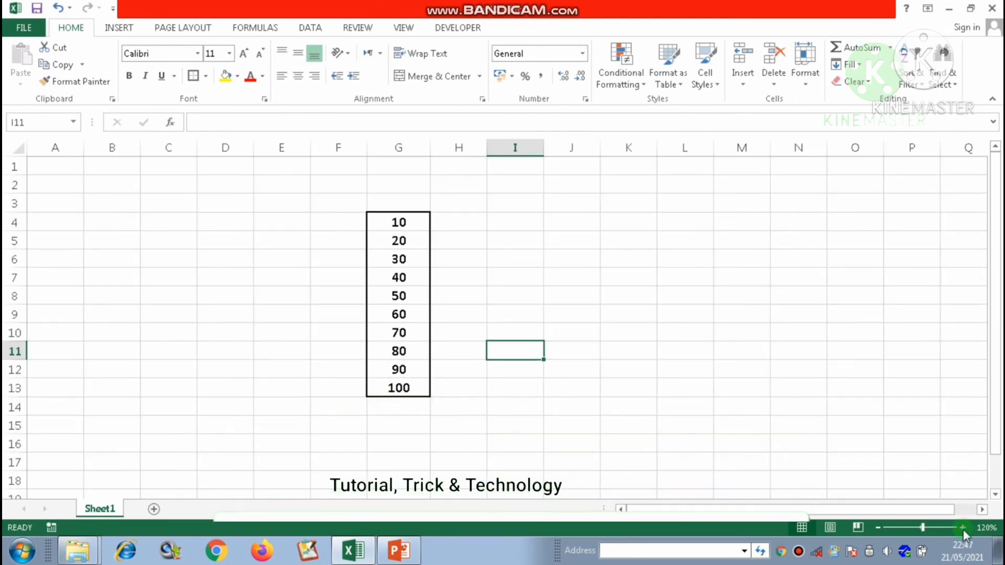
{"action": "left_click", "coordinate": [962, 528]}
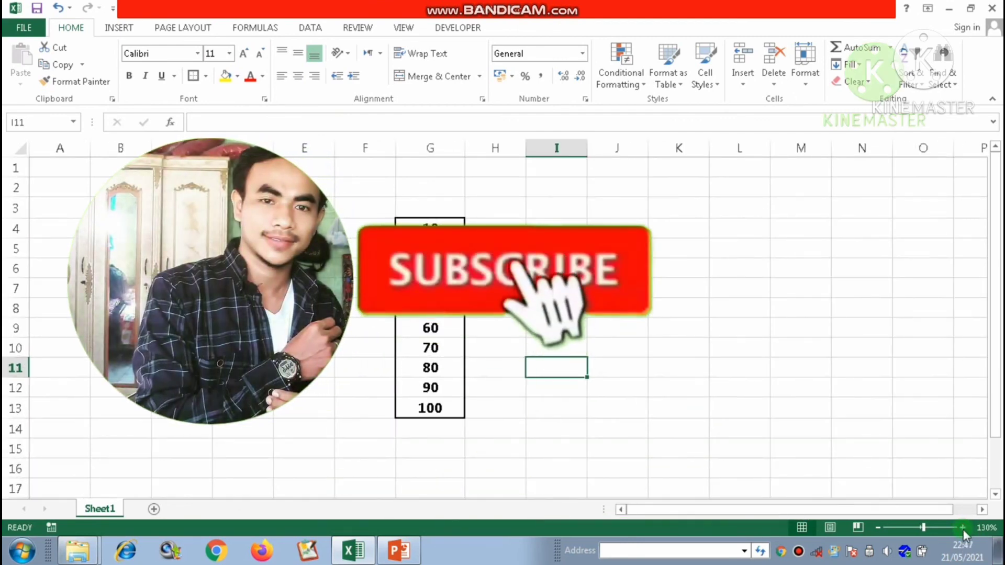